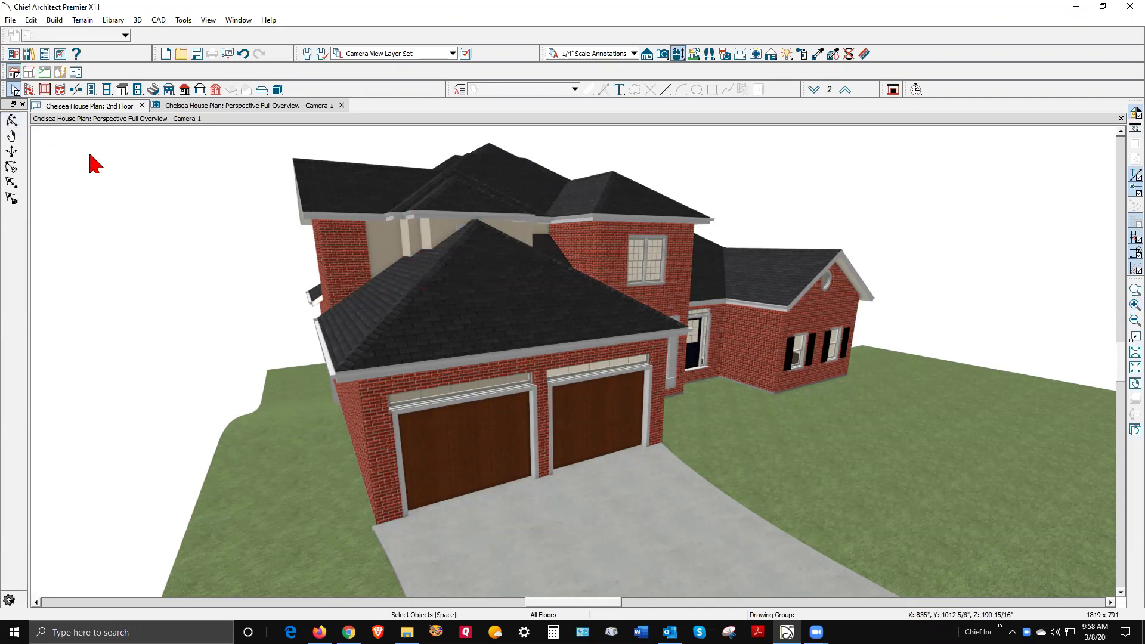
Step: In the second-floor plan, turn off display of the Roof Planes and Roofs, Baseline Polylines layers in the Working Layer Set
left_click(12, 122)
left_click_drag(110, 176, 302, 185)
left_click_drag(606, 247, 614, 249)
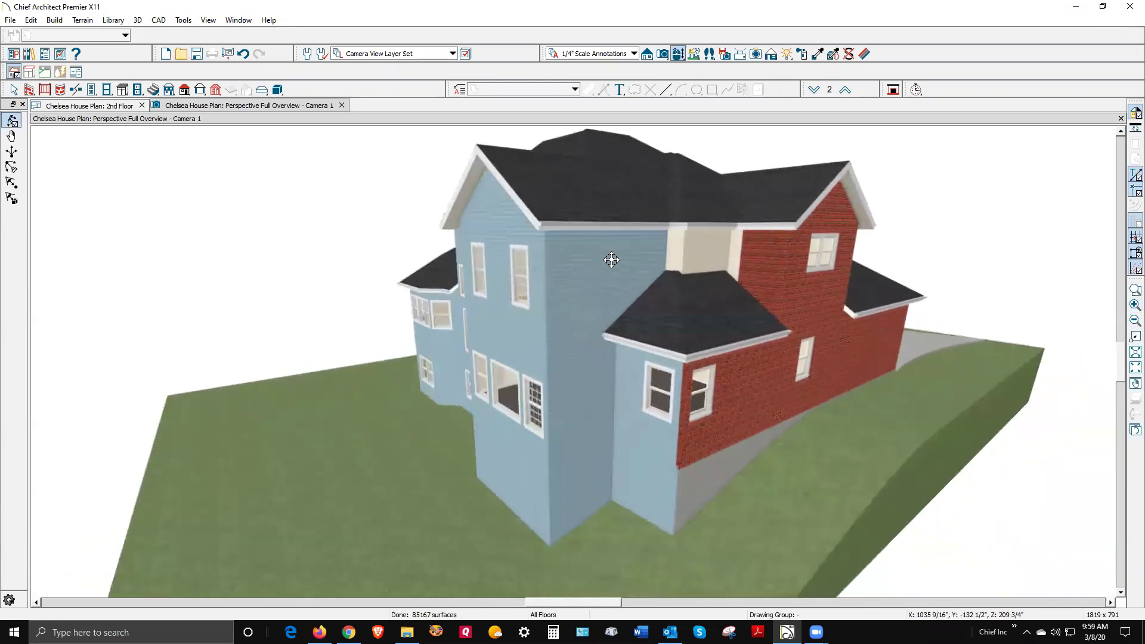
key("ctrl+Tab")
scroll(614, 243, "down", 2)
key("space")
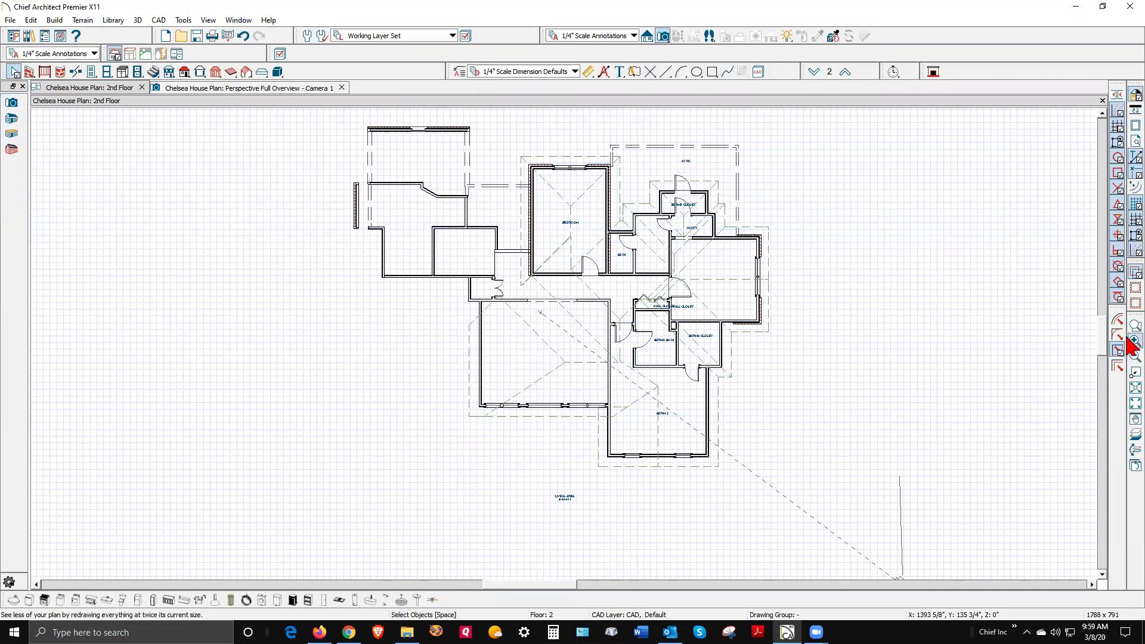
left_click(1129, 207)
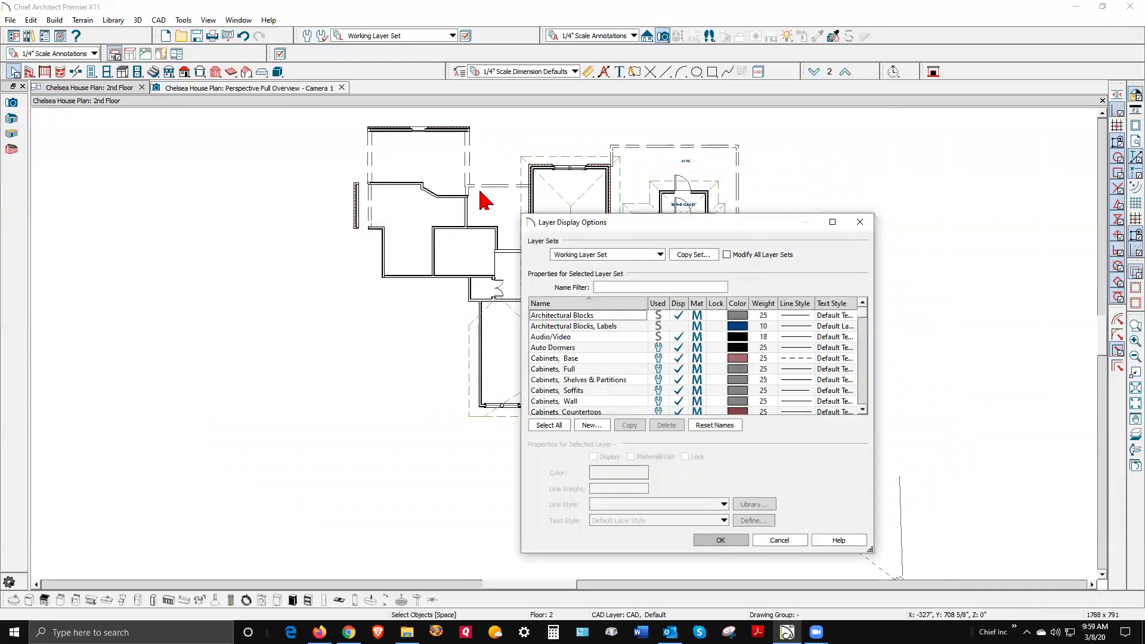
type("road")
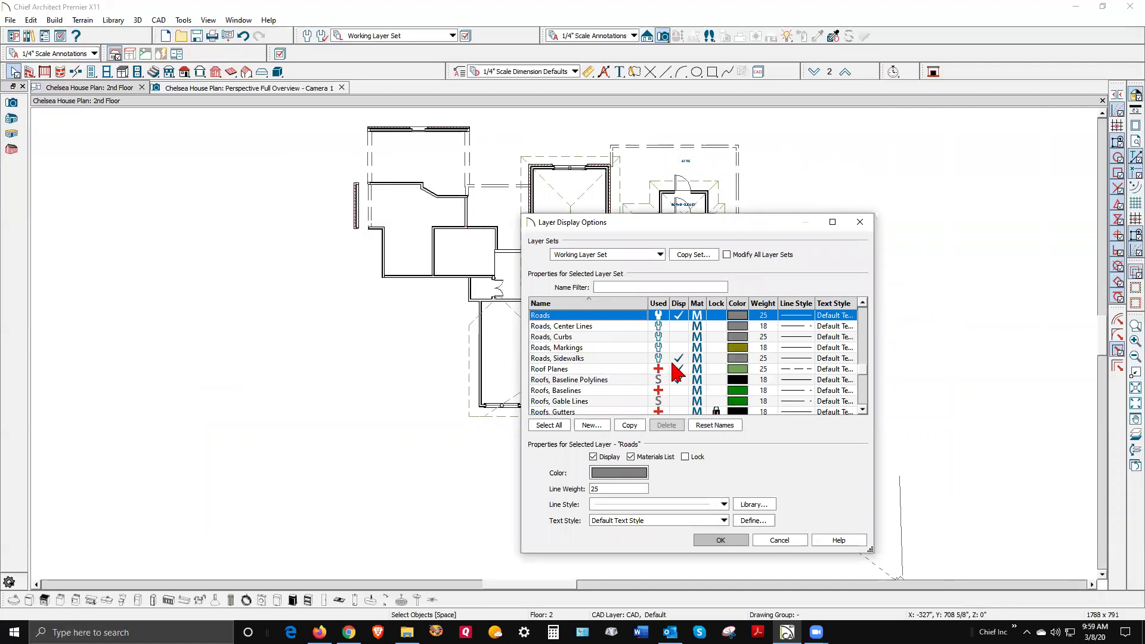
left_click(679, 370)
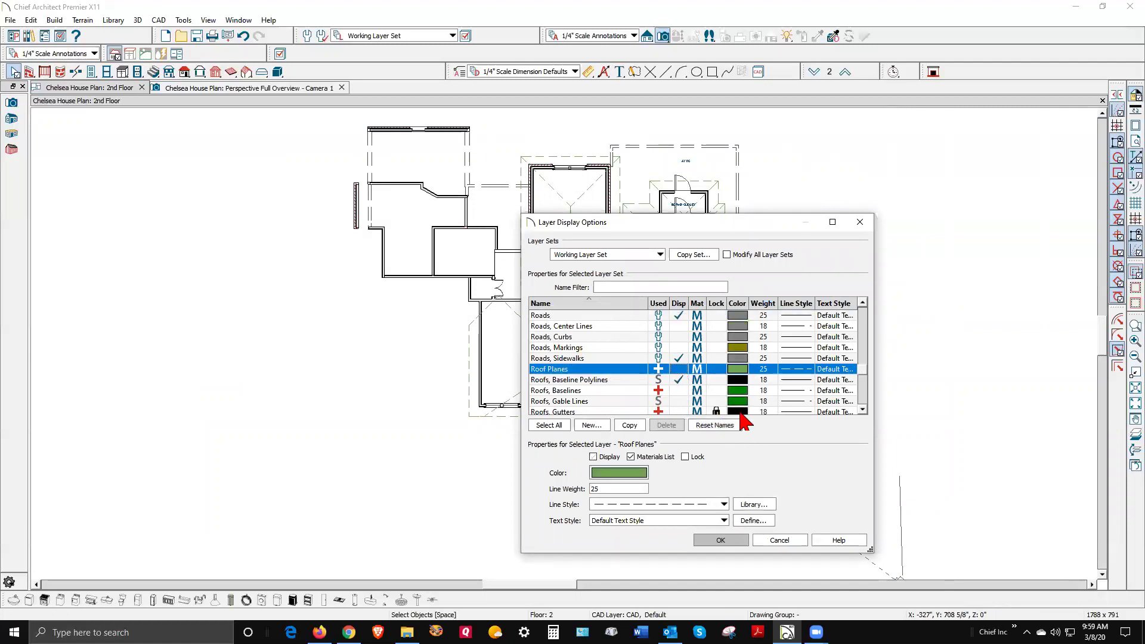
left_click(680, 381)
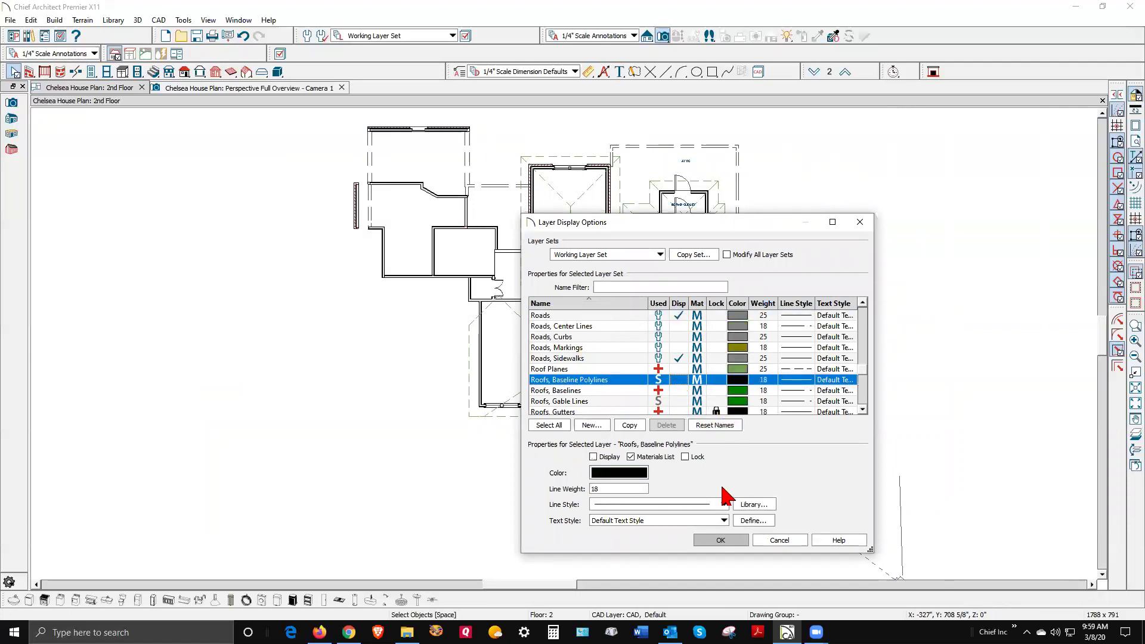
left_click(721, 540)
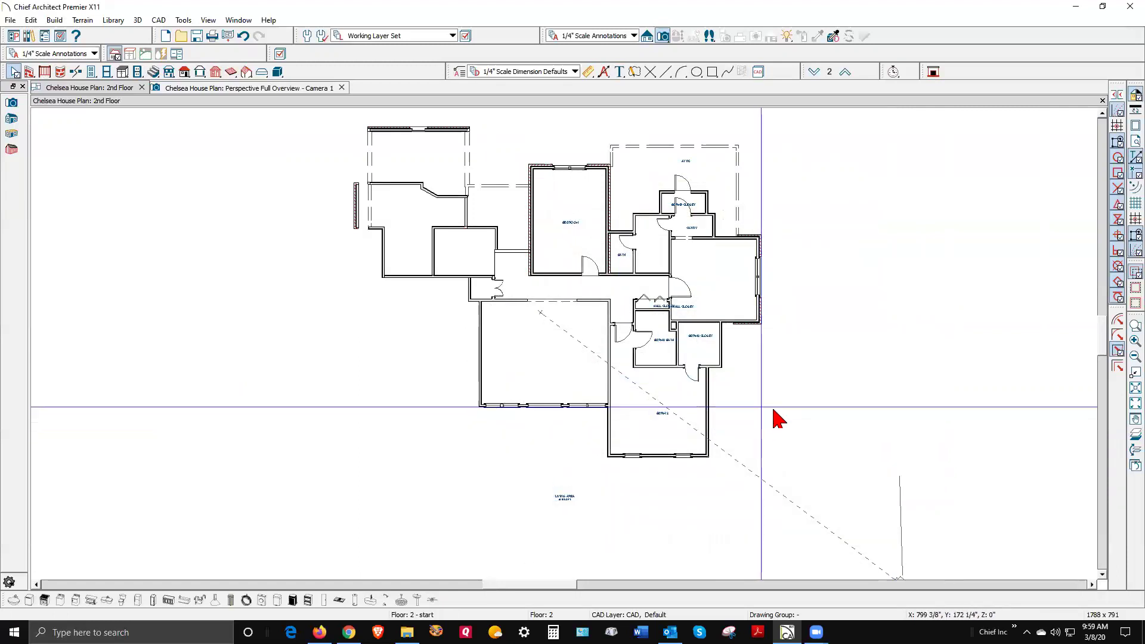
Step: Extend the short brick exterior wall beside the BDRM2 closet to the closet's outer corner, making it about 5'-6 15/16" long
scroll(703, 243, "down", 2)
scroll(716, 298, "up", 1)
scroll(716, 298, "up", 5)
scroll(738, 343, "down", 1)
scroll(746, 310, "up", 1)
left_click(728, 350)
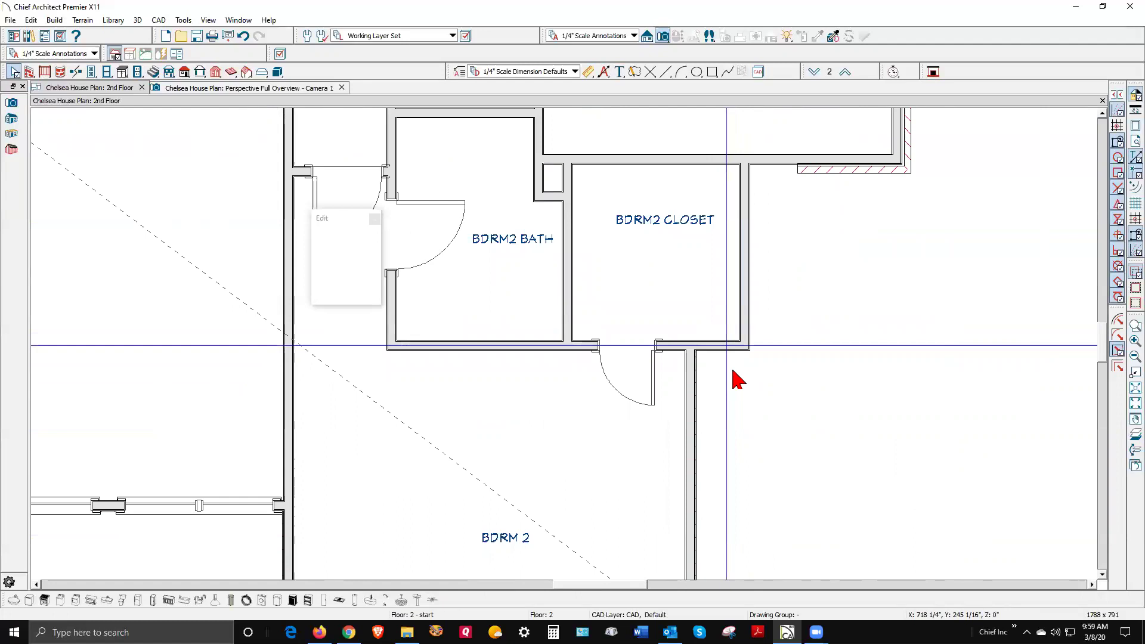
left_click(751, 285)
left_click(779, 163)
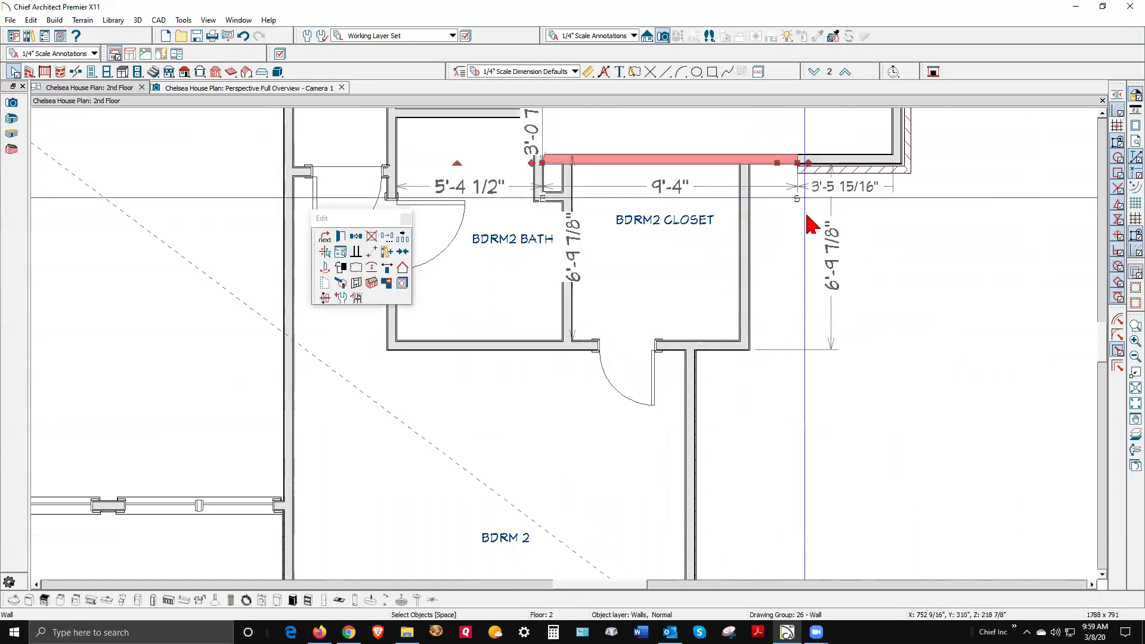
left_click(824, 185)
left_click(817, 169)
left_click(811, 162)
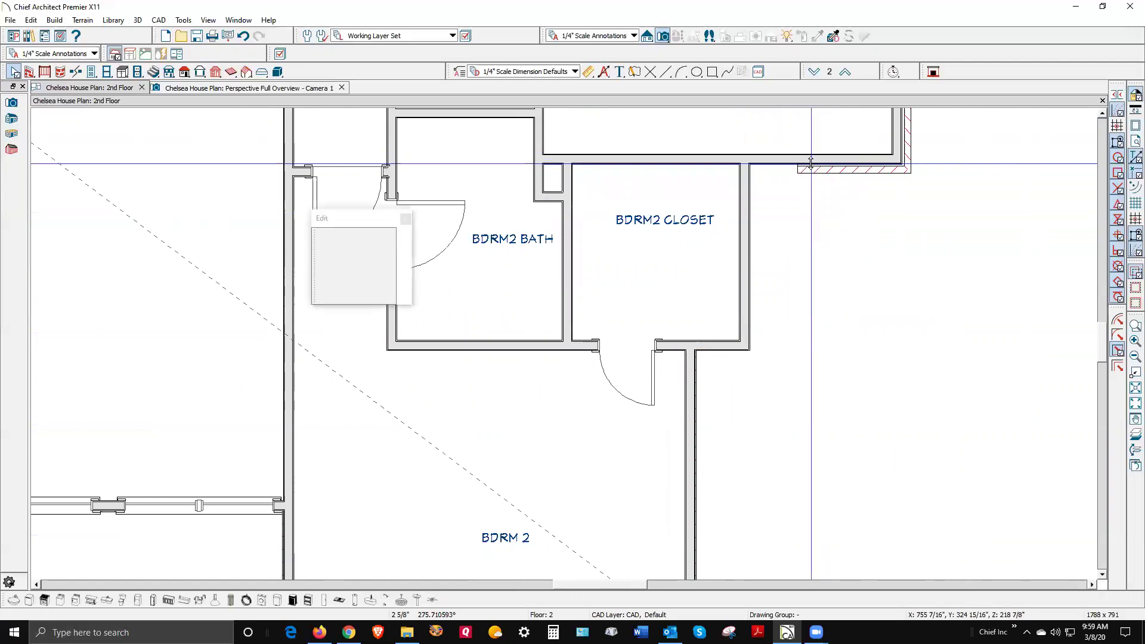
left_click_drag(799, 164, 752, 162)
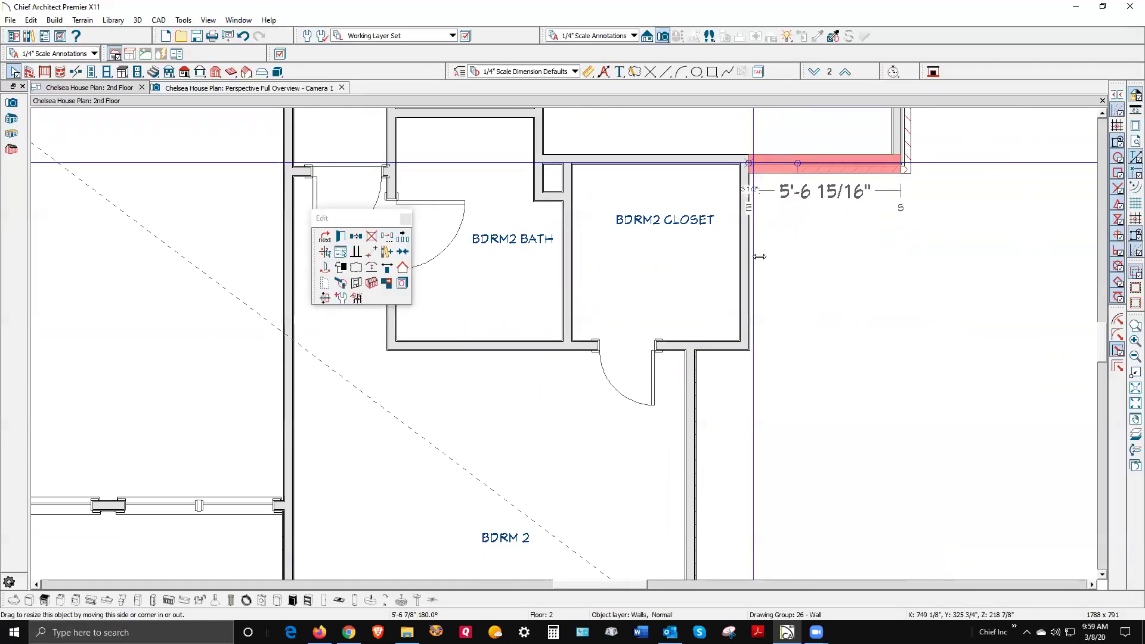
left_click_drag(759, 257, 760, 258)
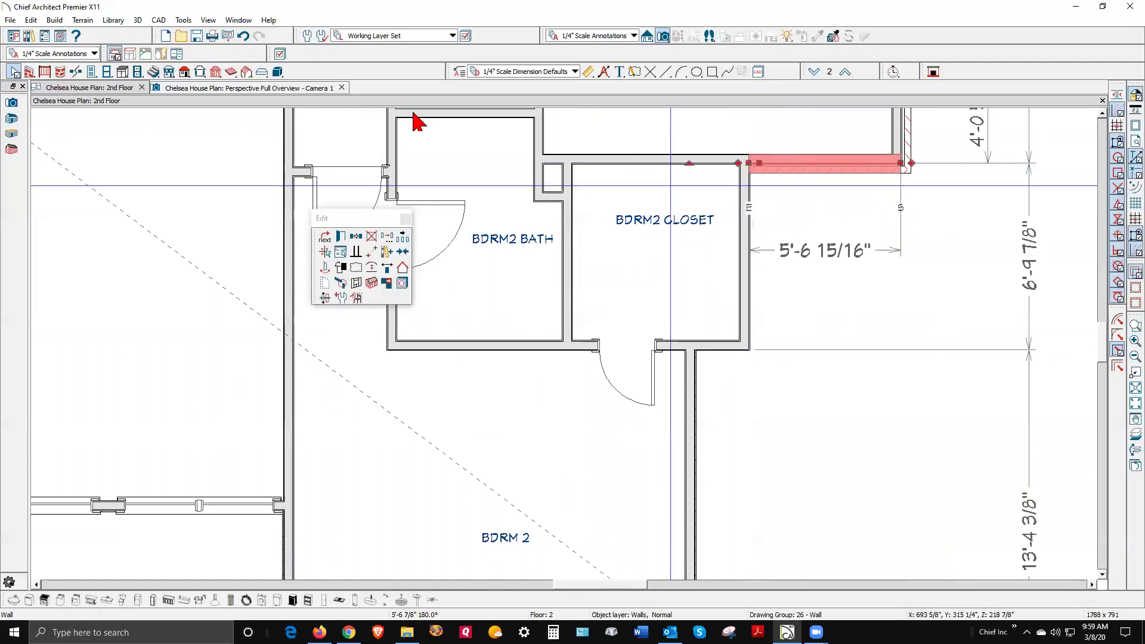
Step: Break the wall between BDRM2 closet and BDRM 2 at the bedroom's outer wall and set the protruding exterior segment to Siding-4
left_click(76, 72)
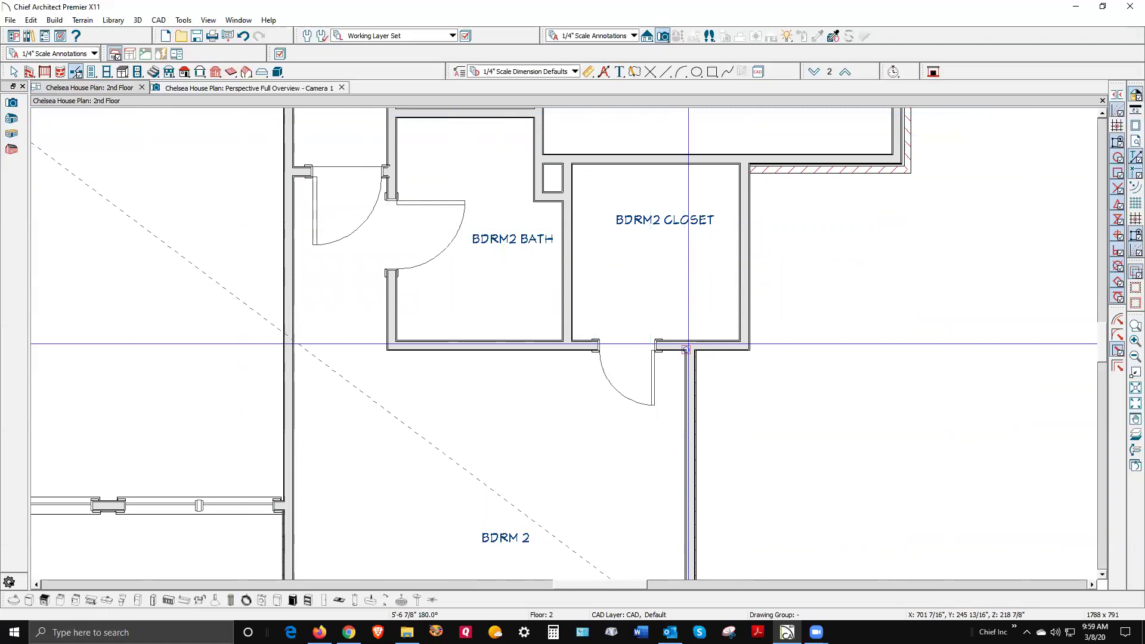
key("space")
left_click(725, 350)
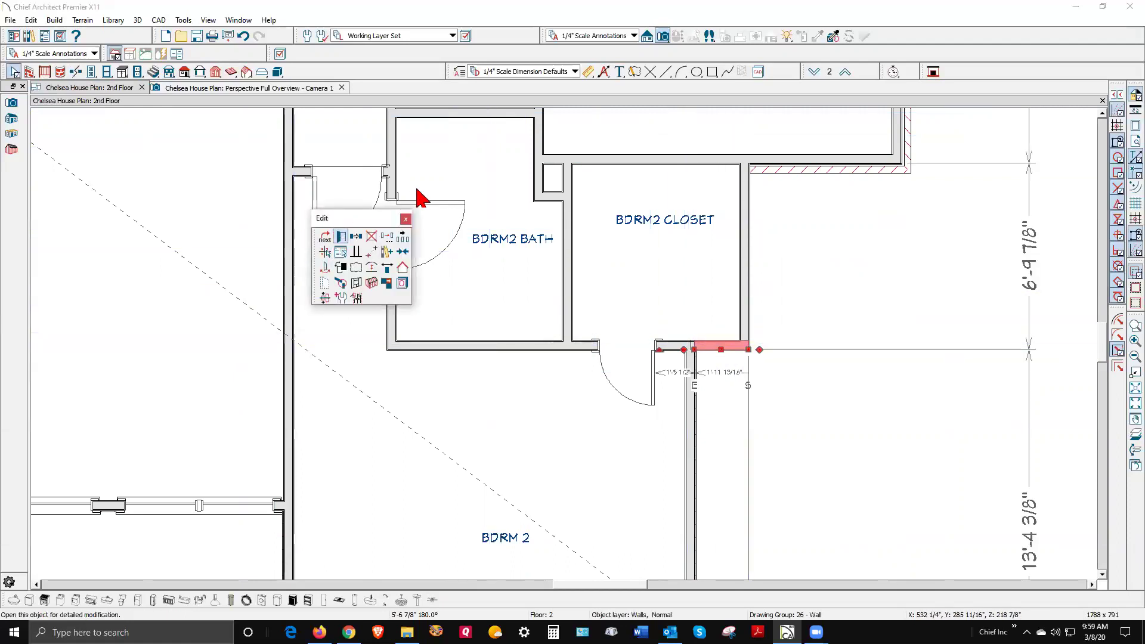
key("e")
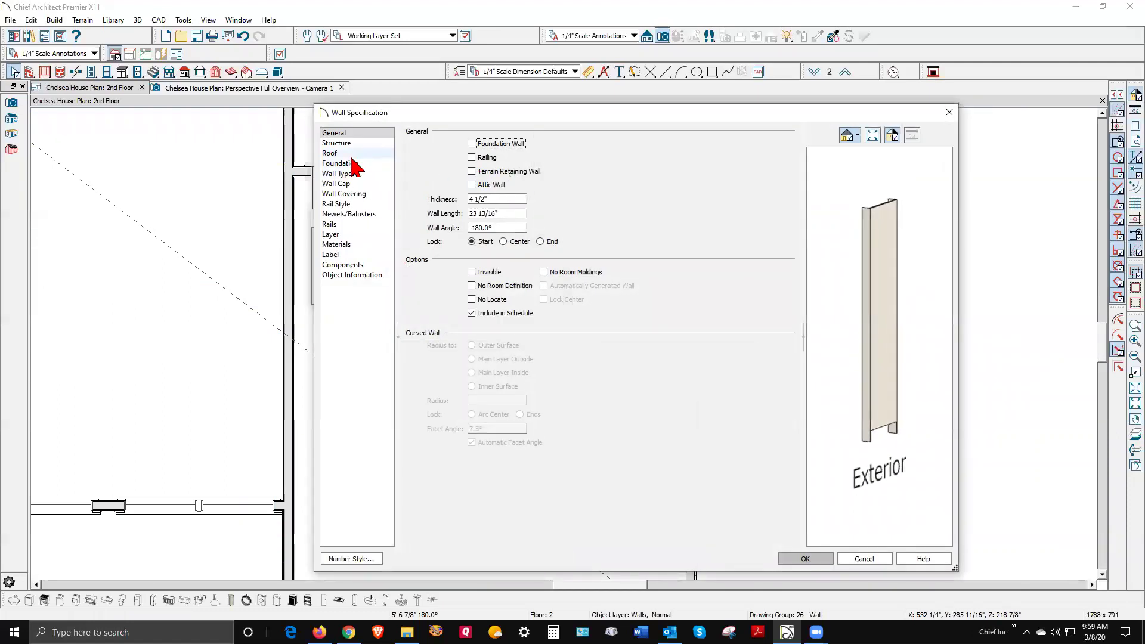
left_click(338, 174)
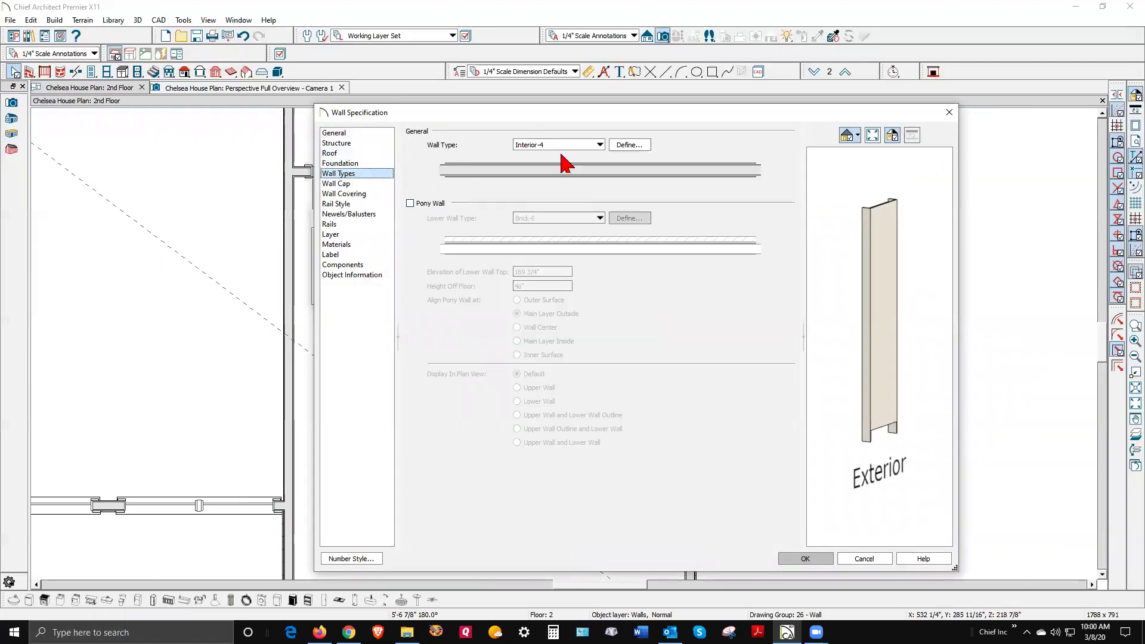
left_click(599, 146)
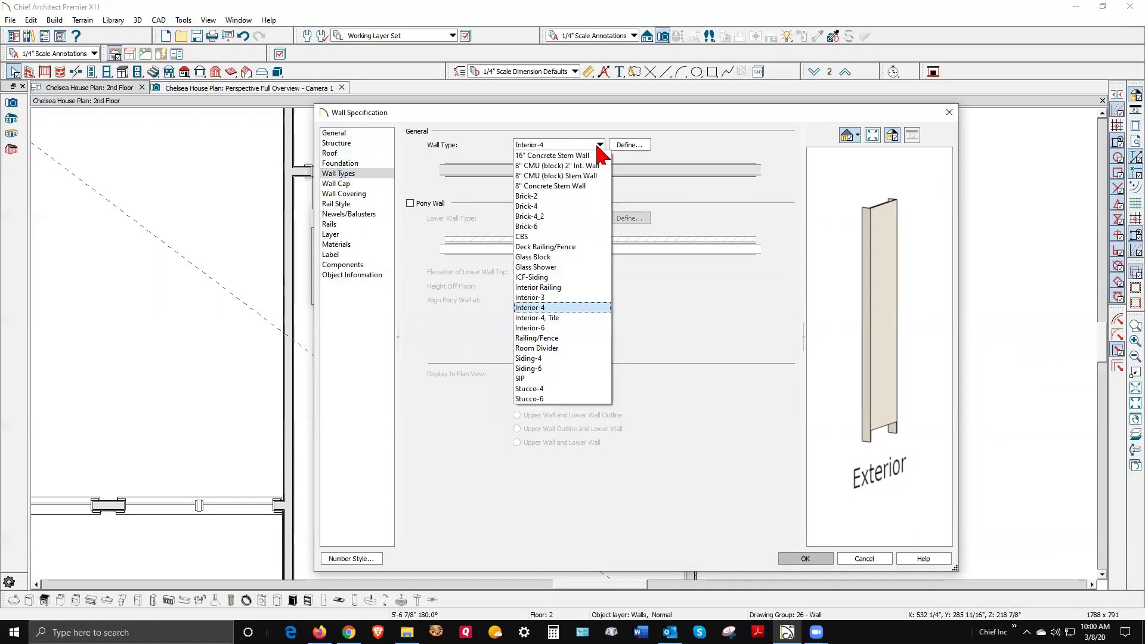
left_click(561, 359)
left_click(823, 558)
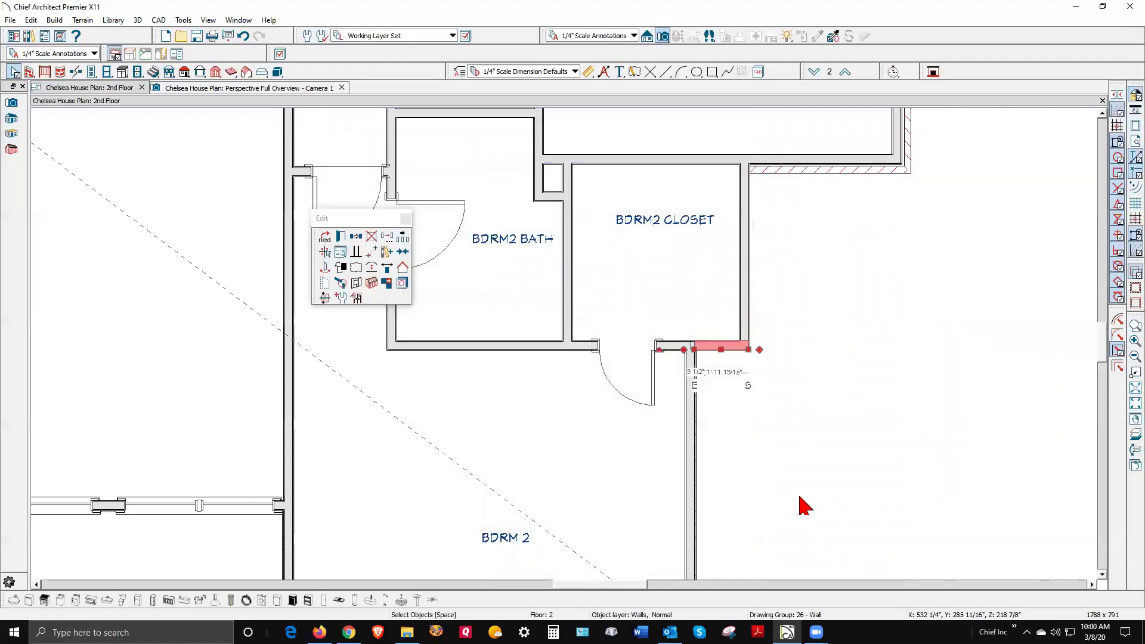
Step: Reapply the Interior-4 wall type to the BDRM2 closet's outer side wall
left_click(747, 279)
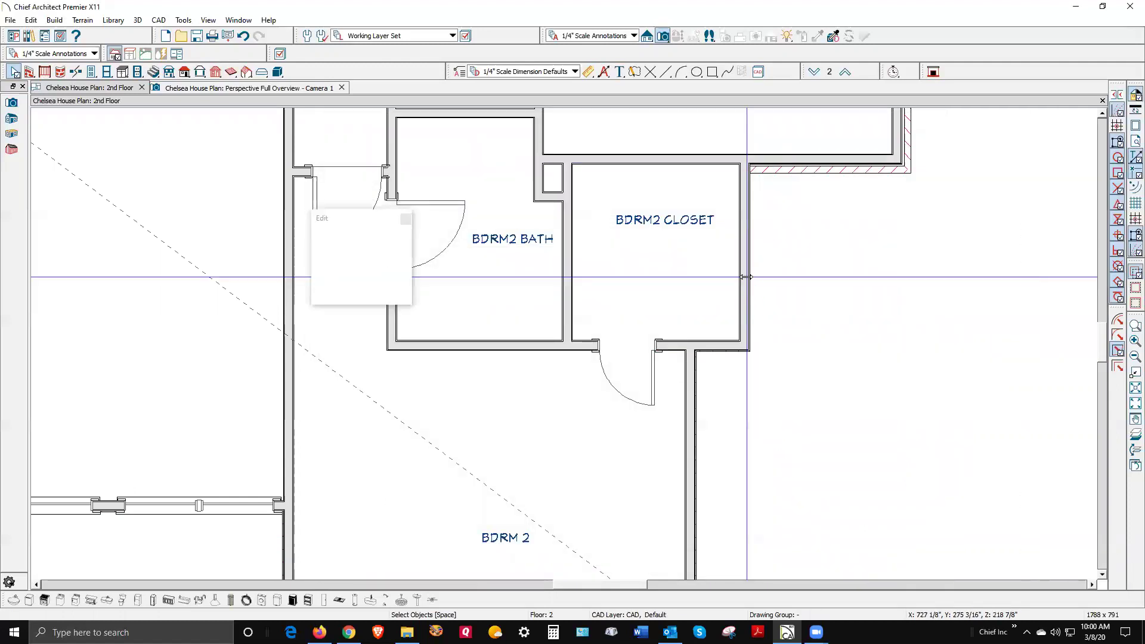
left_click(341, 240)
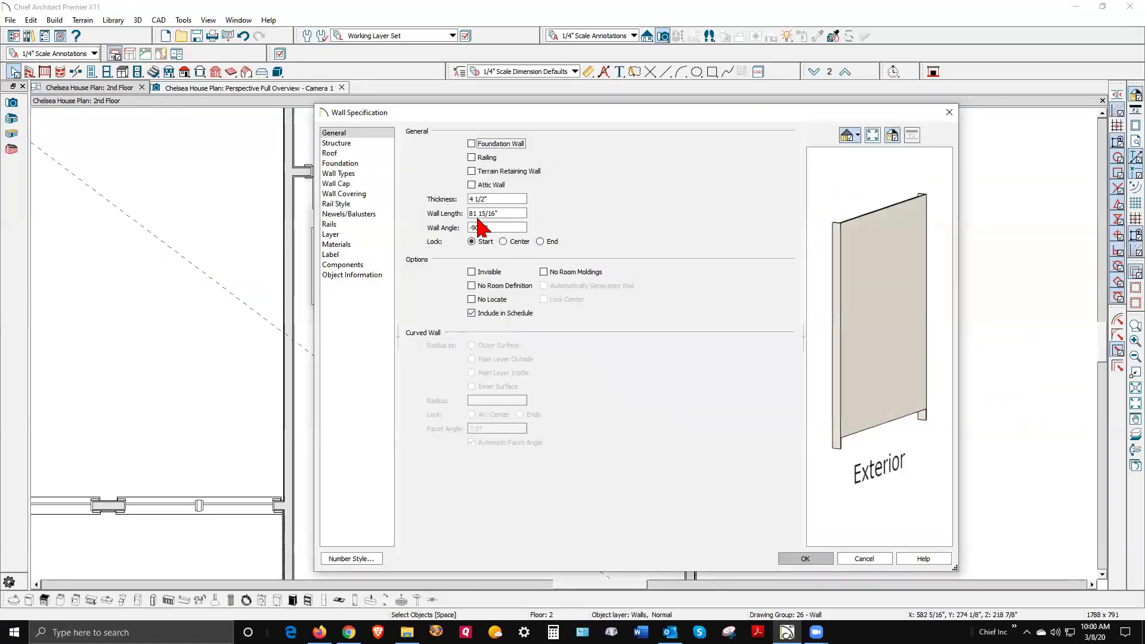
left_click(346, 174)
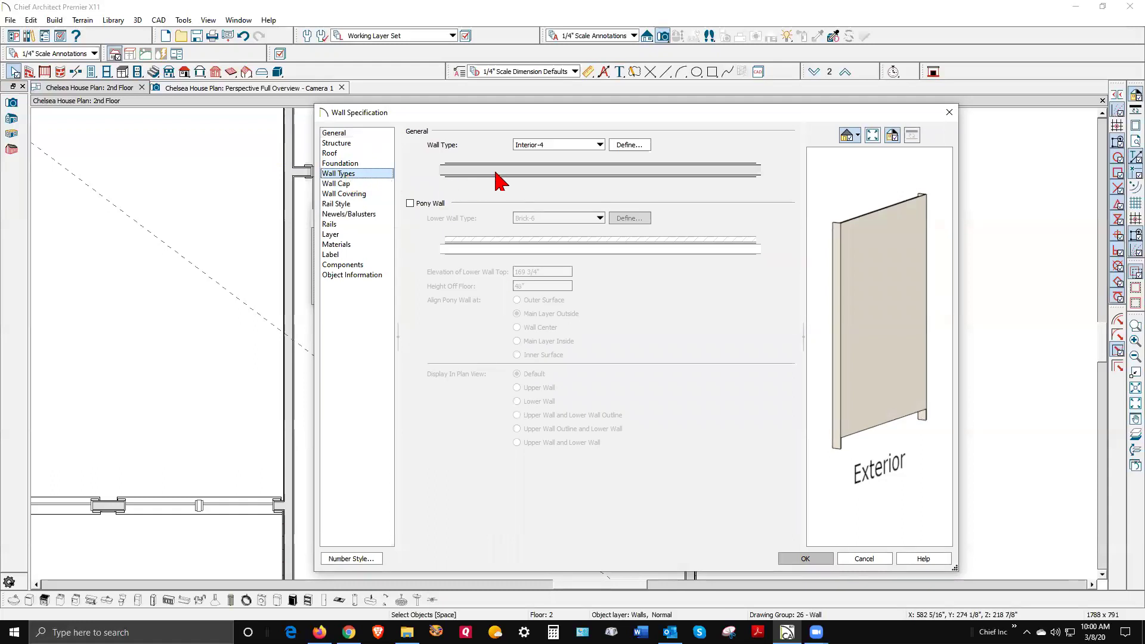
left_click(599, 147)
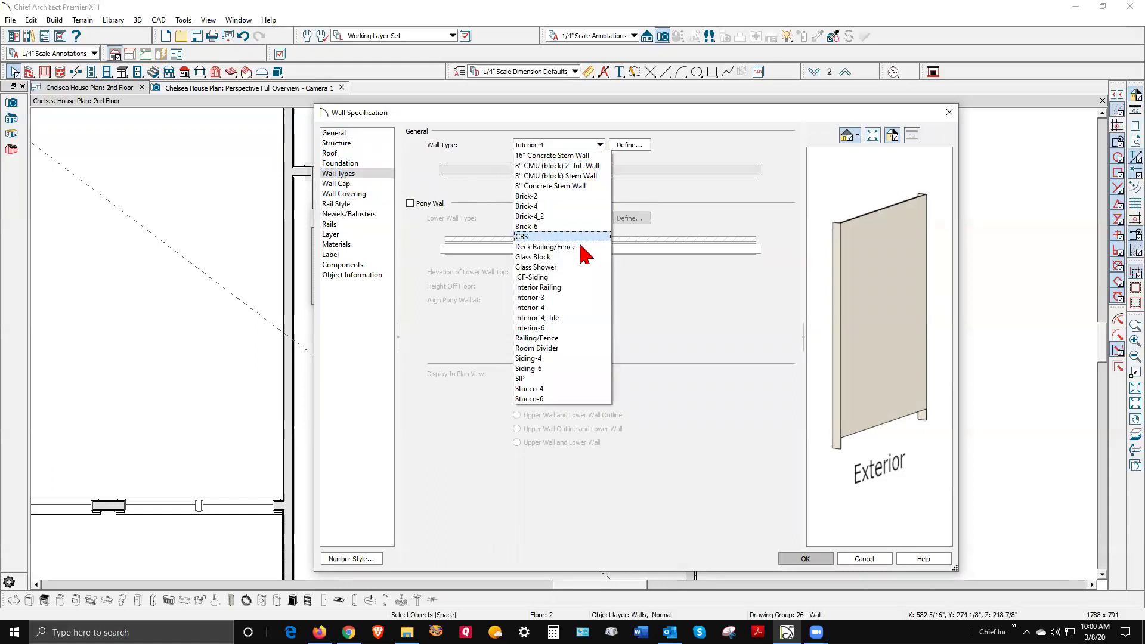
left_click(570, 309)
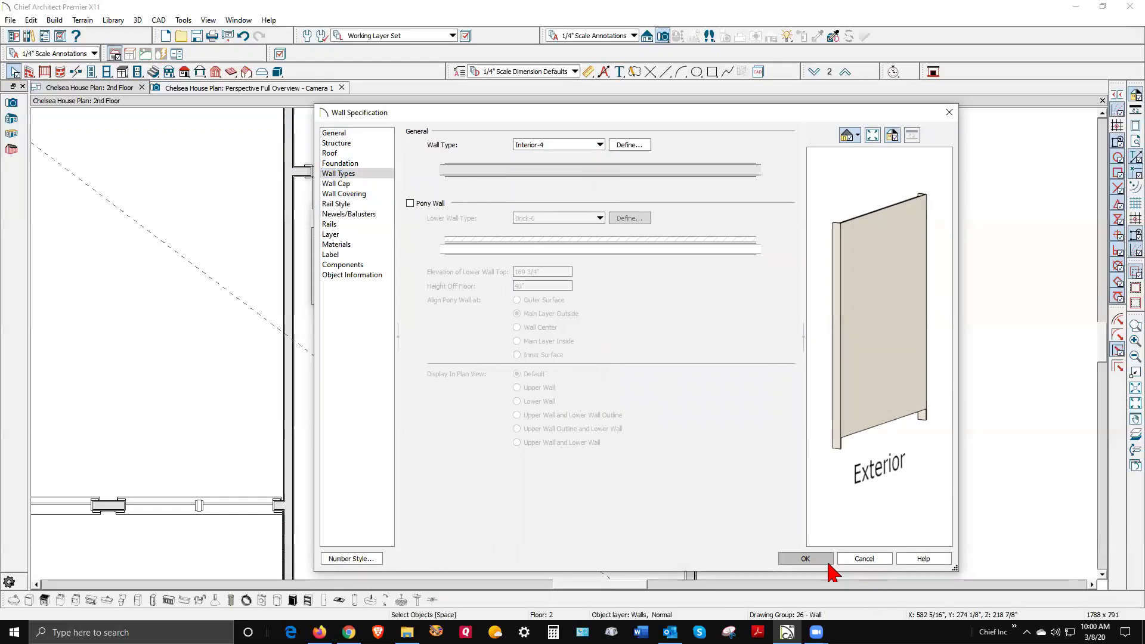
left_click(806, 559)
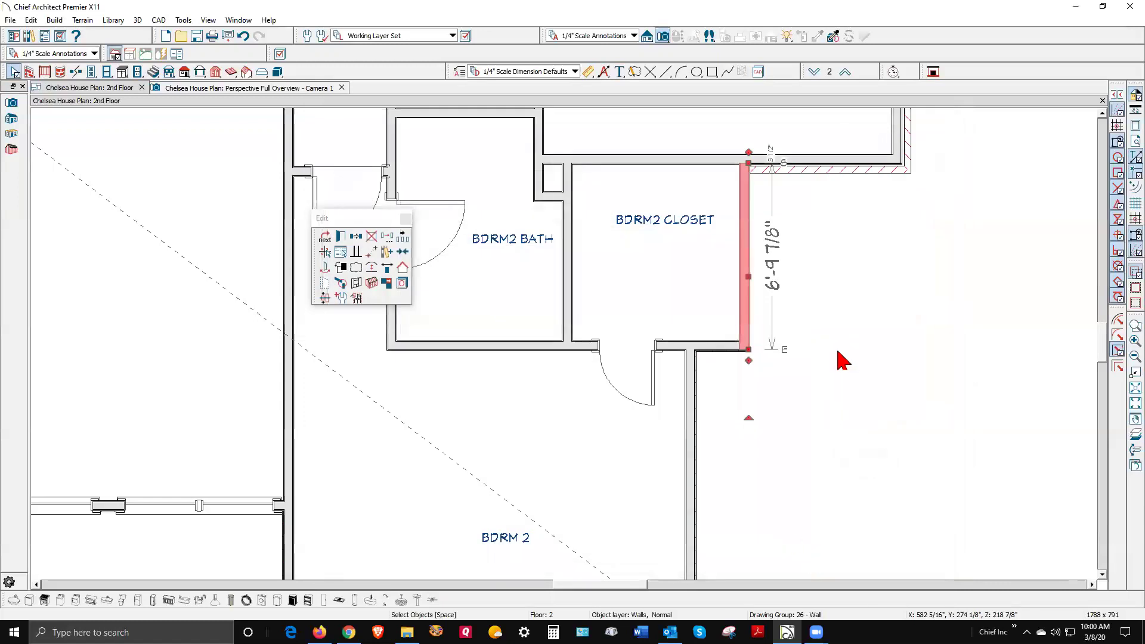
left_click(847, 310)
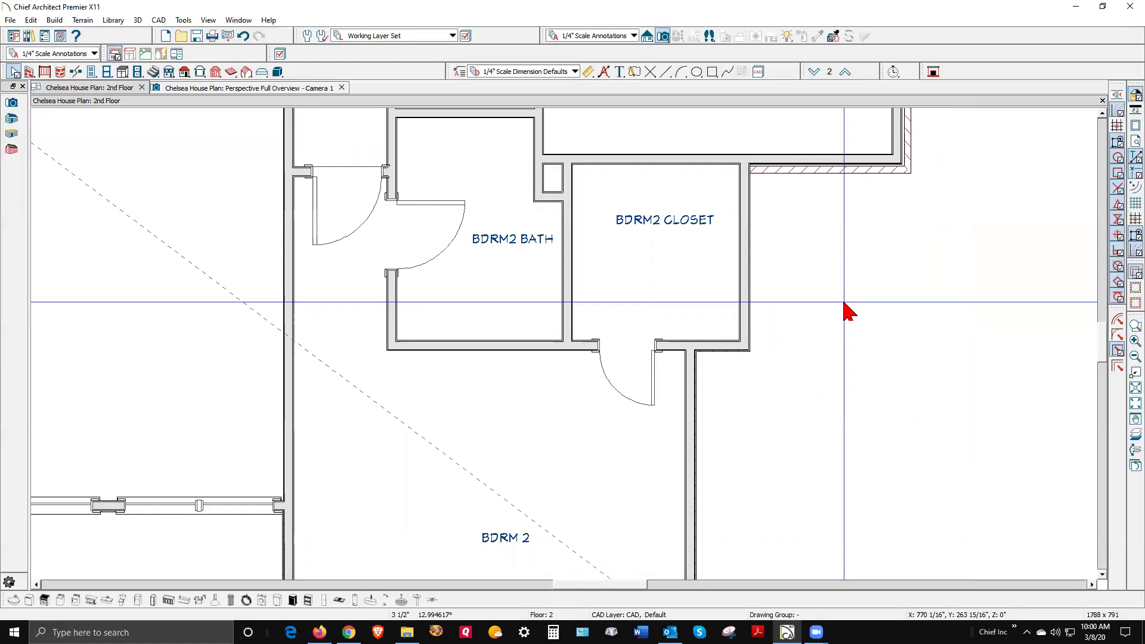
Step: Change the wall type of the BDRM2 closet's outer side wall to Siding-4
key("ctrl+Tab")
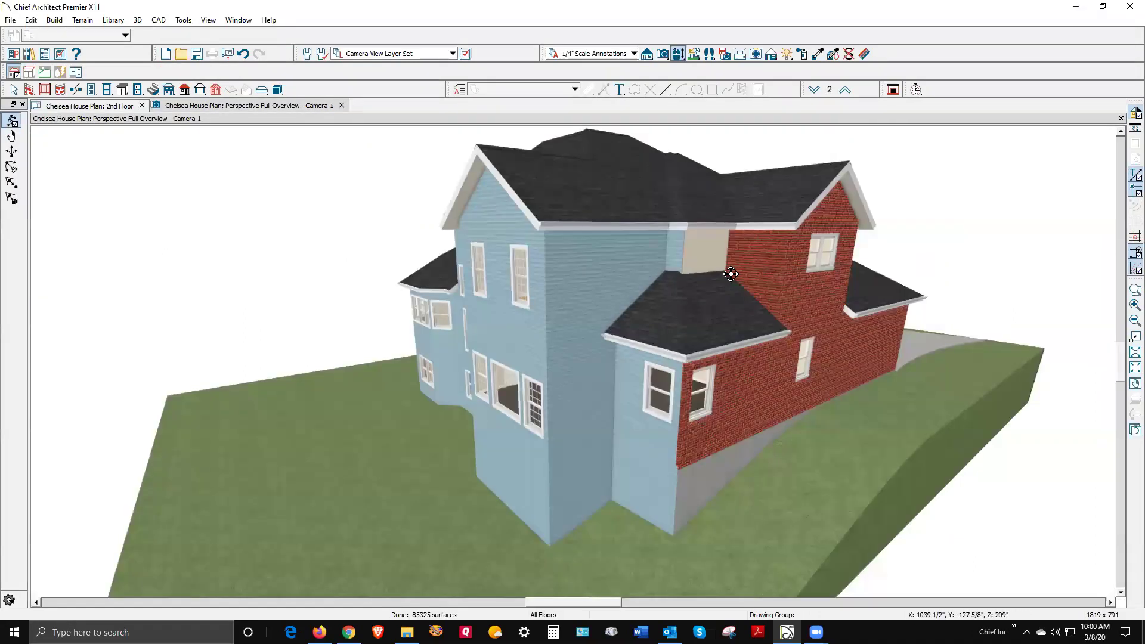
scroll(730, 257, "up", 4)
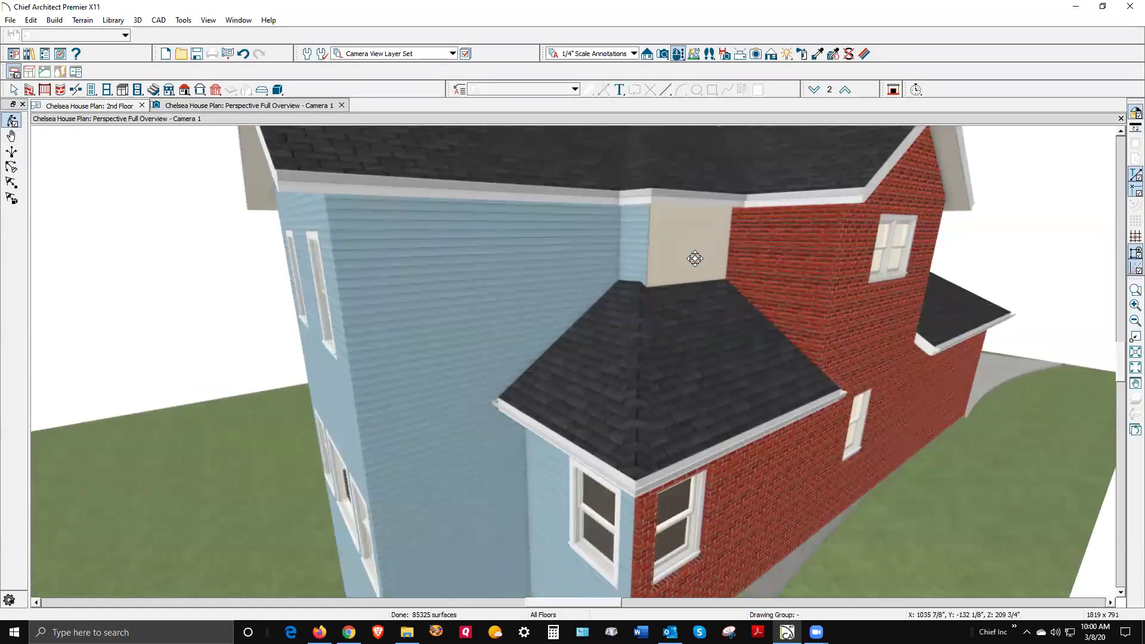
key("space")
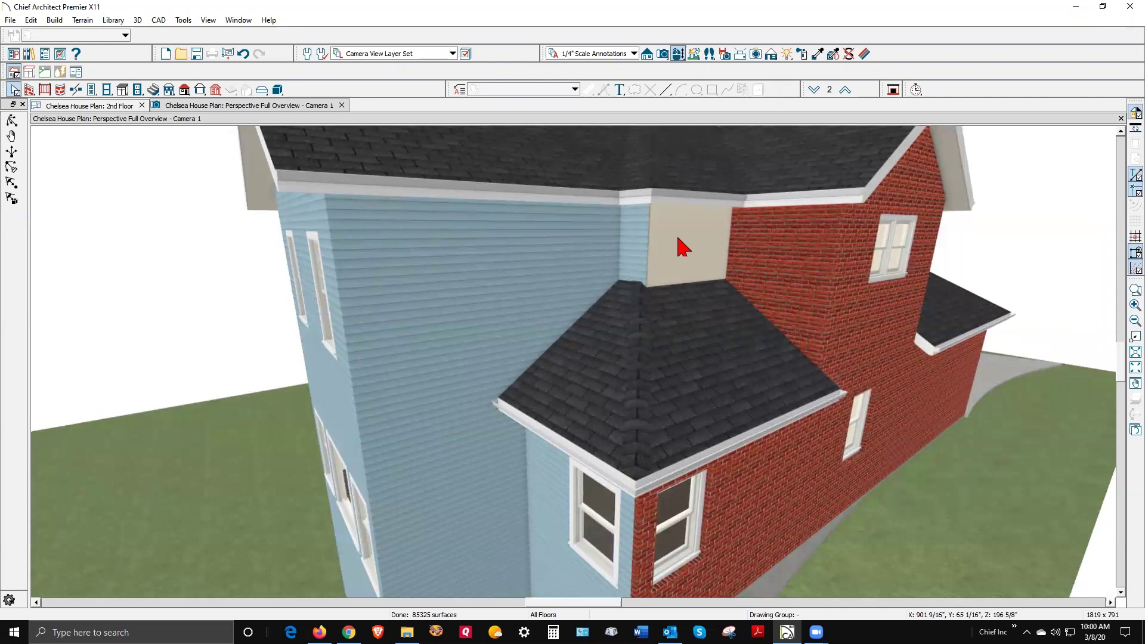
key("ctrl+Tab")
scroll(765, 302, "up", 2)
scroll(764, 302, "up", 3)
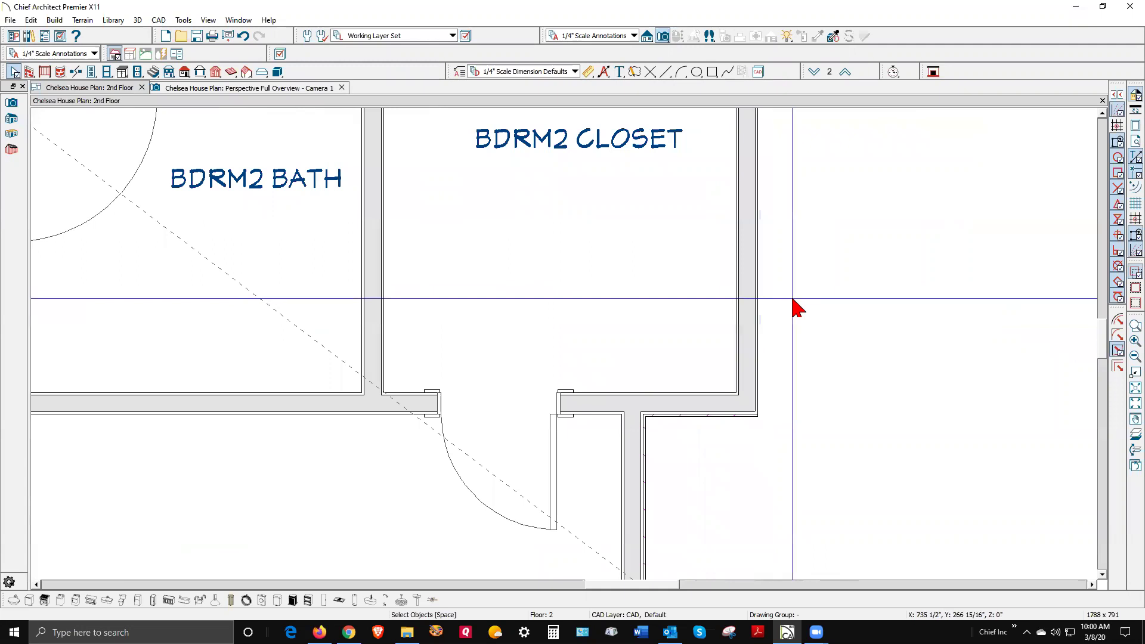
left_click(757, 292)
left_click(341, 236)
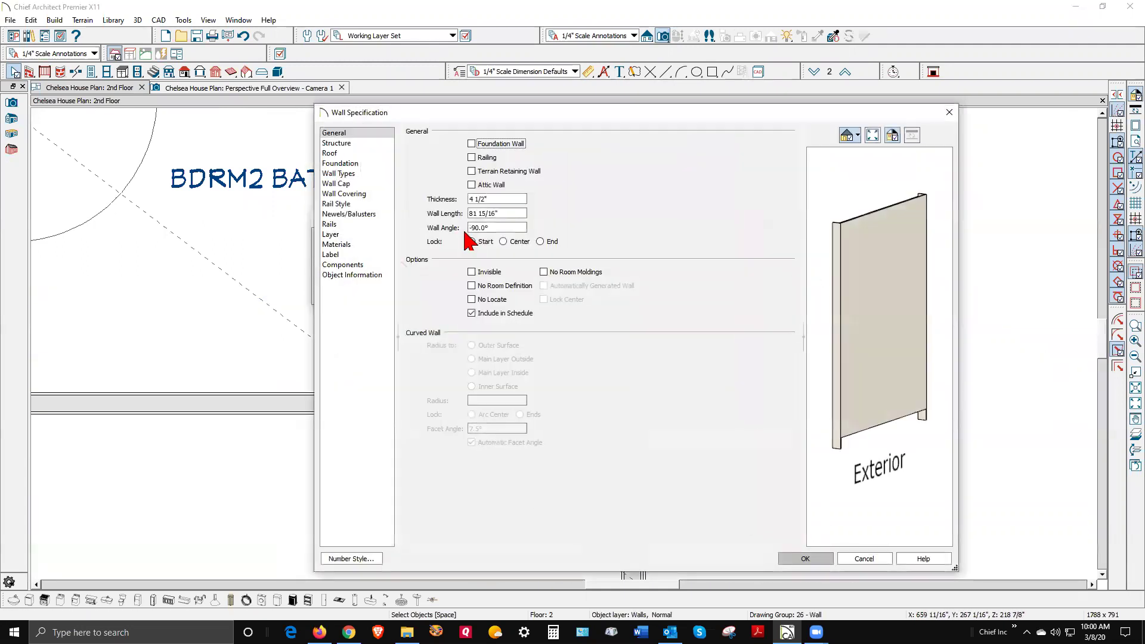
left_click(338, 174)
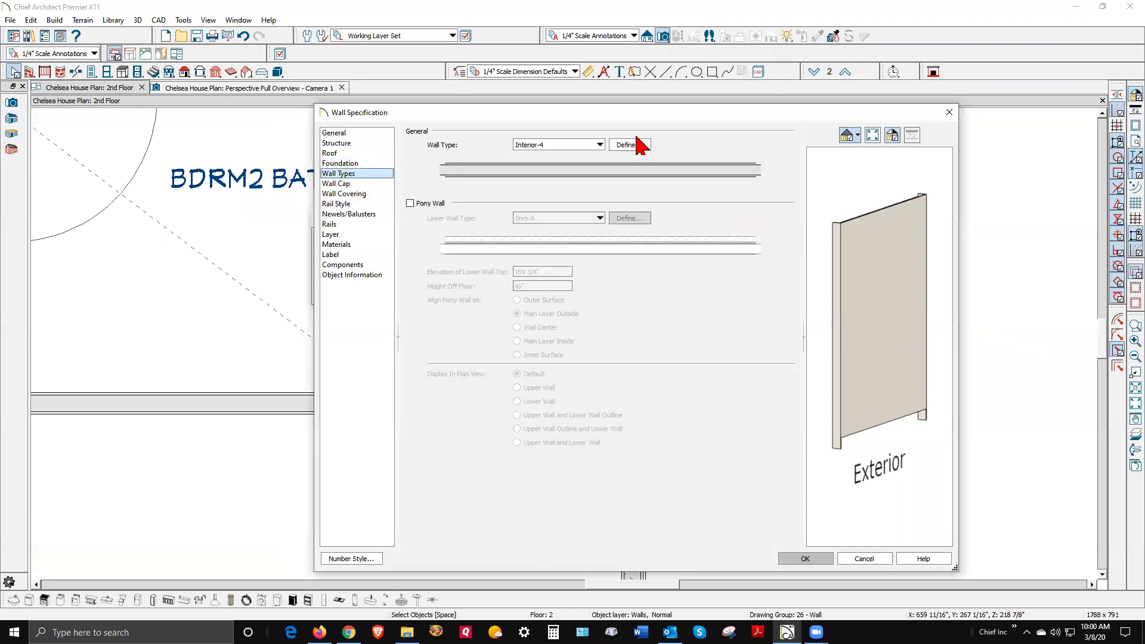
left_click(600, 145)
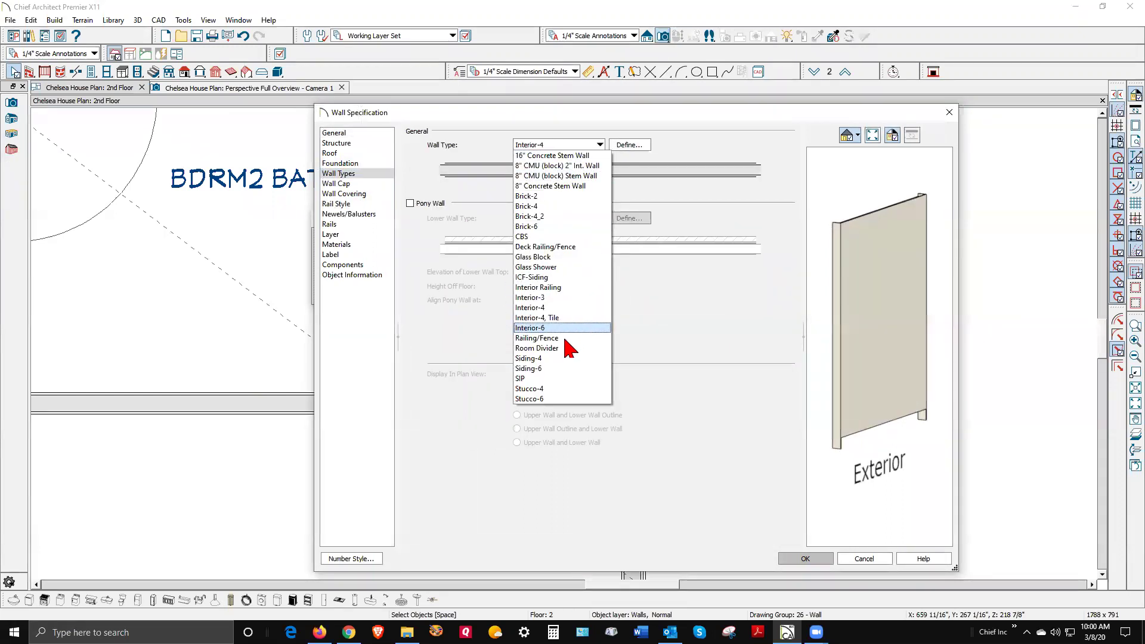
left_click(567, 359)
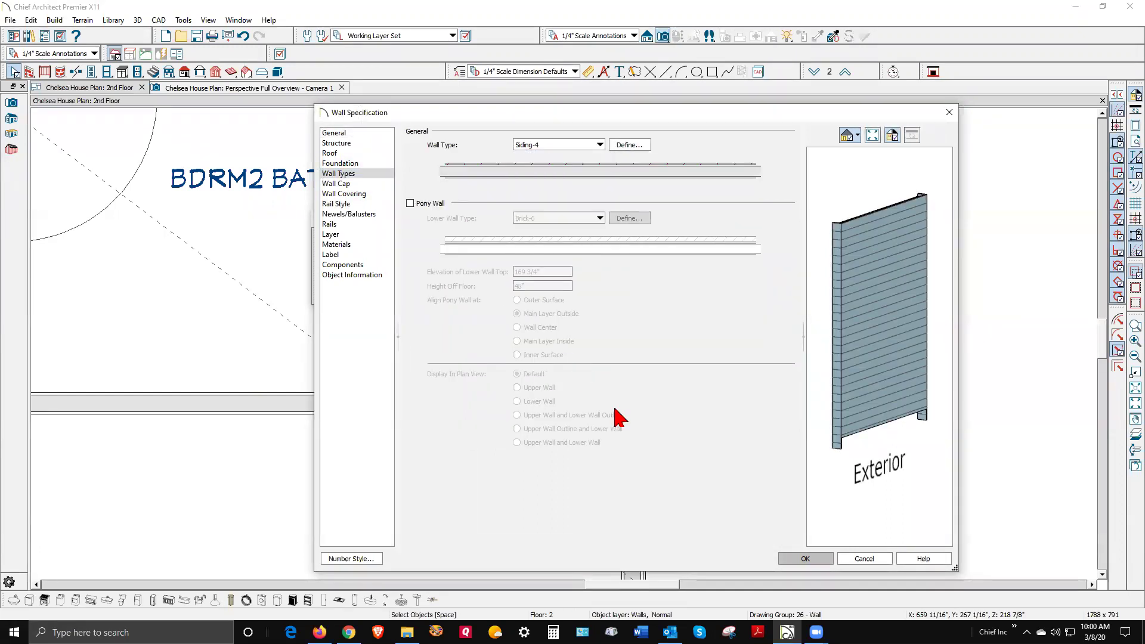
left_click(805, 559)
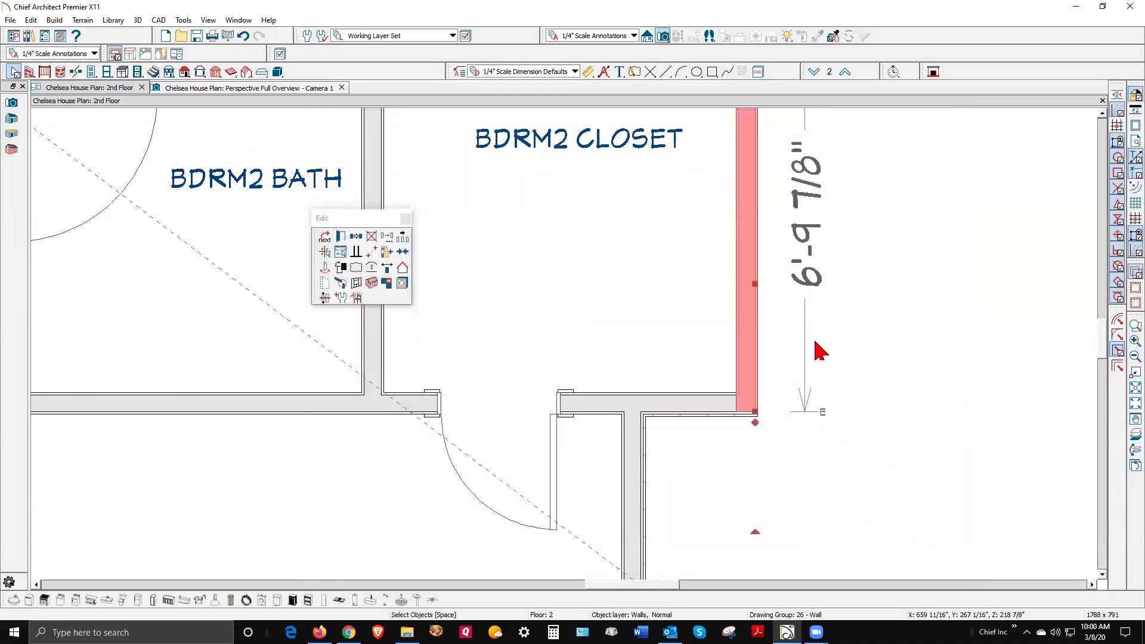
key("Escape")
scroll(838, 341, "down", 4)
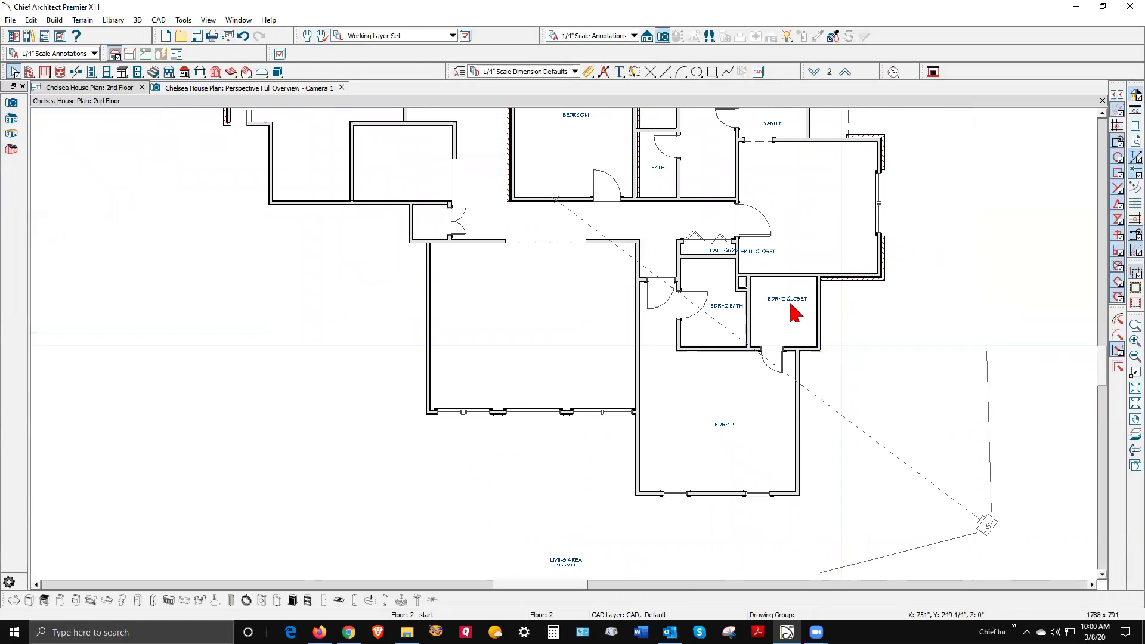
Step: Examine the second-floor walls above the garage roof in the 3D perspective overview for missing exterior finishes
key("ctrl+Tab")
scroll(657, 290, "down", 3)
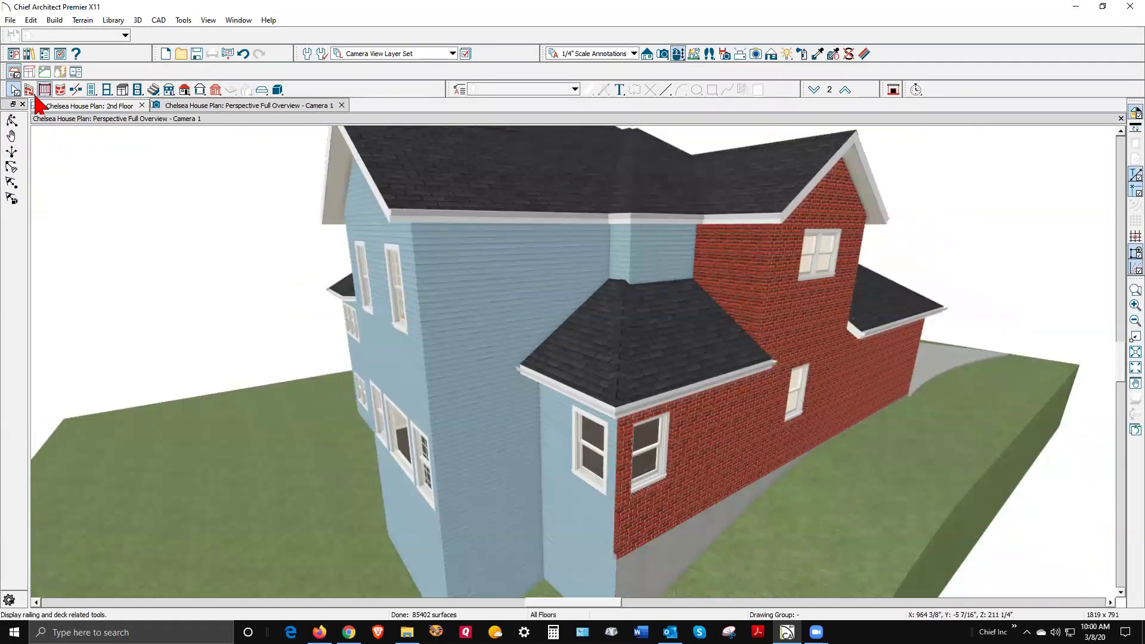
left_click_drag(997, 226, 786, 229)
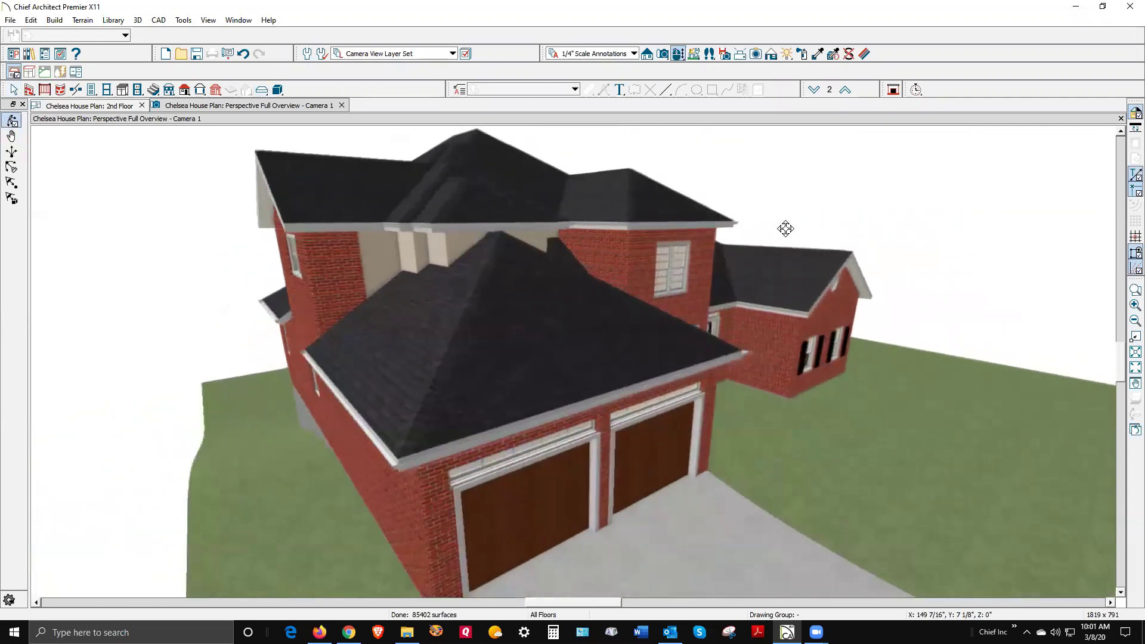
scroll(455, 216, "up", 4)
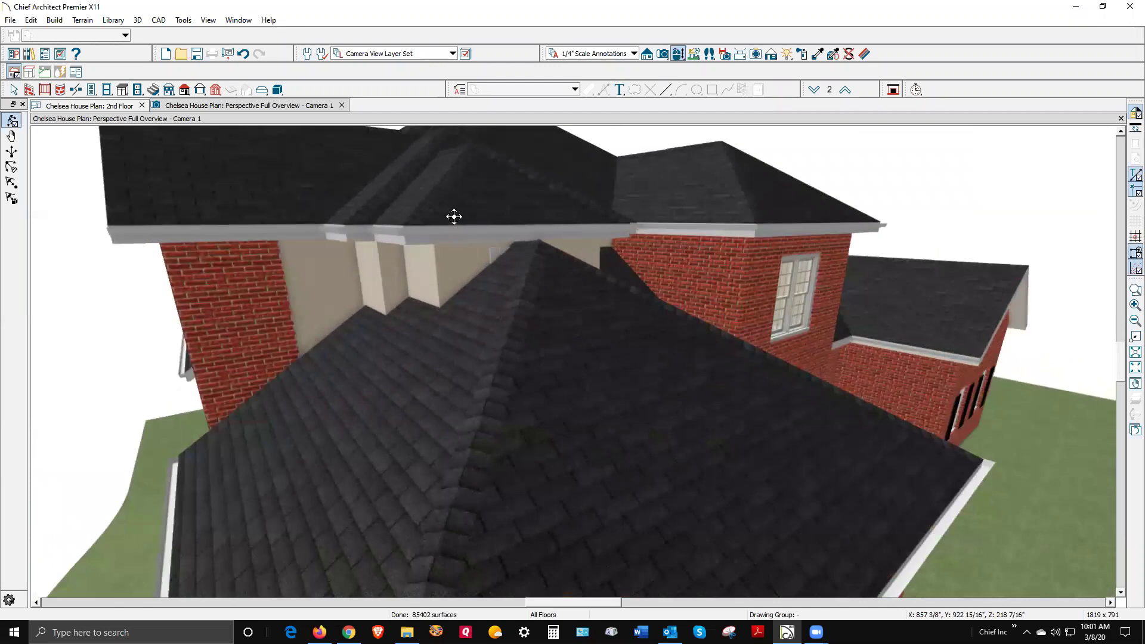
Step: In the second-floor plan, change the three attic-facing walls of the BDRM3 closet to the Siding-4 wall type
key("ctrl+Tab")
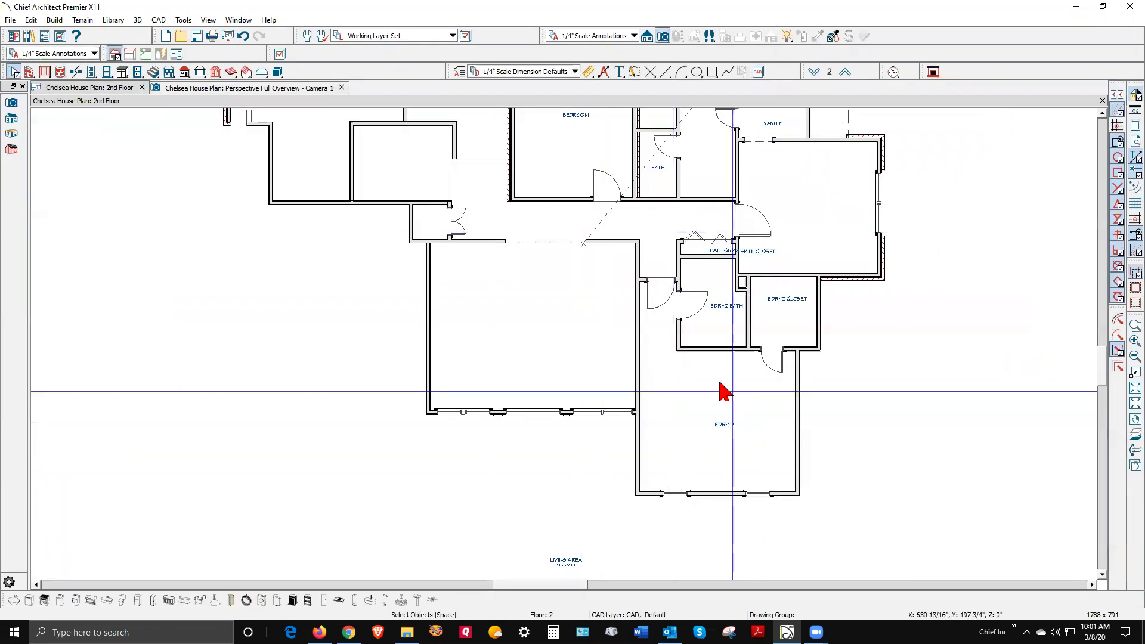
scroll(736, 394, "down", 3)
scroll(762, 250, "up", 5)
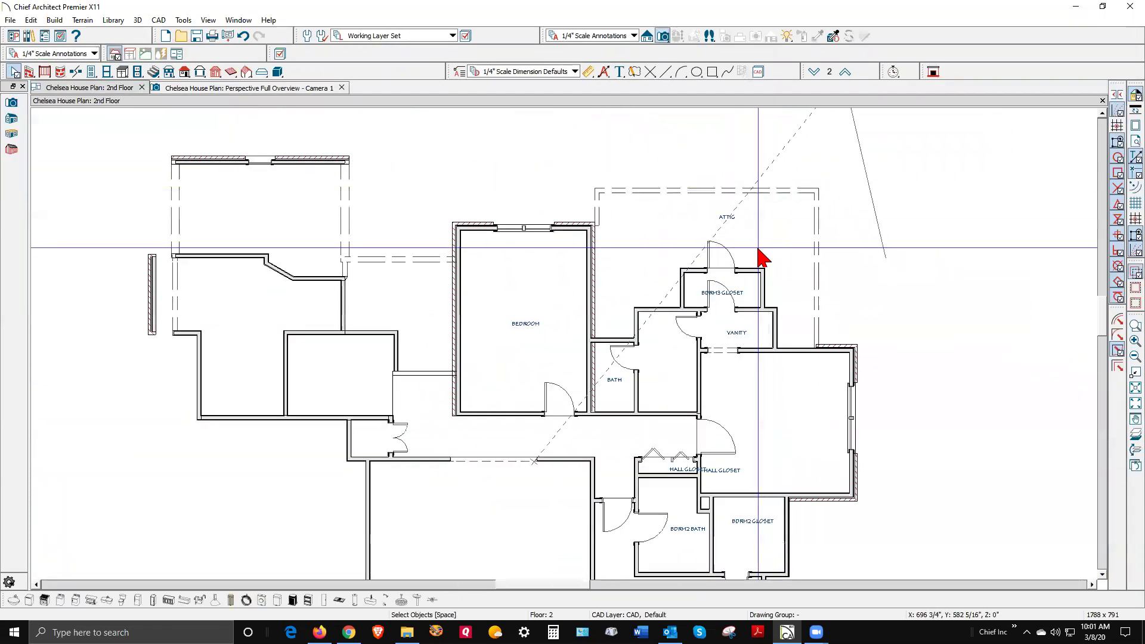
scroll(762, 292, "up", 1)
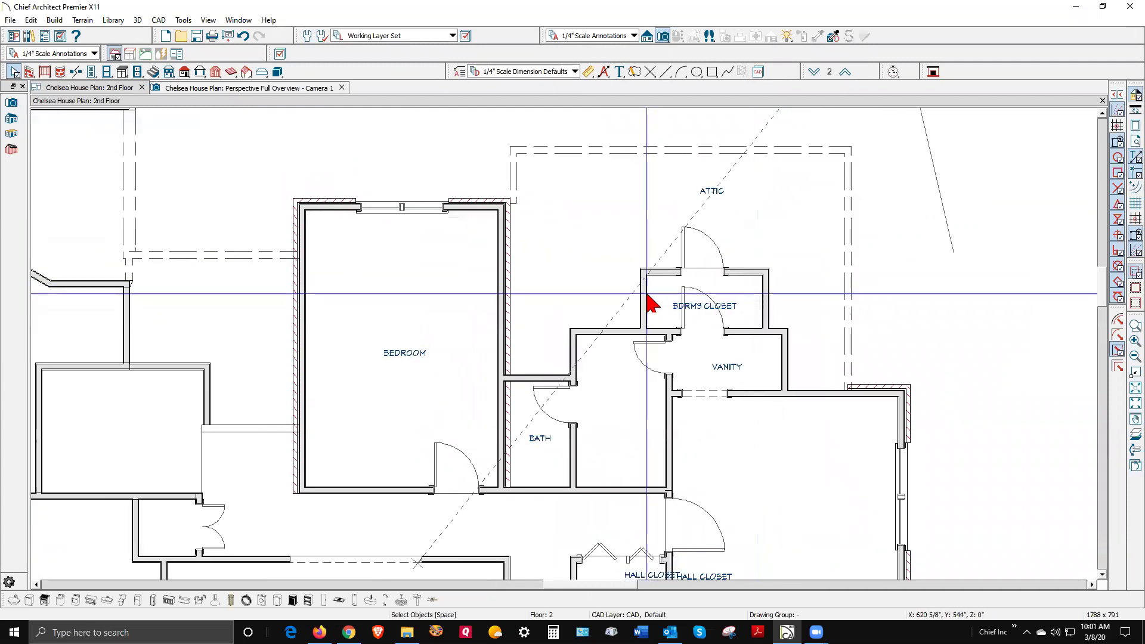
left_click(649, 298)
left_click(660, 274, "shift")
left_click(767, 287, "shift")
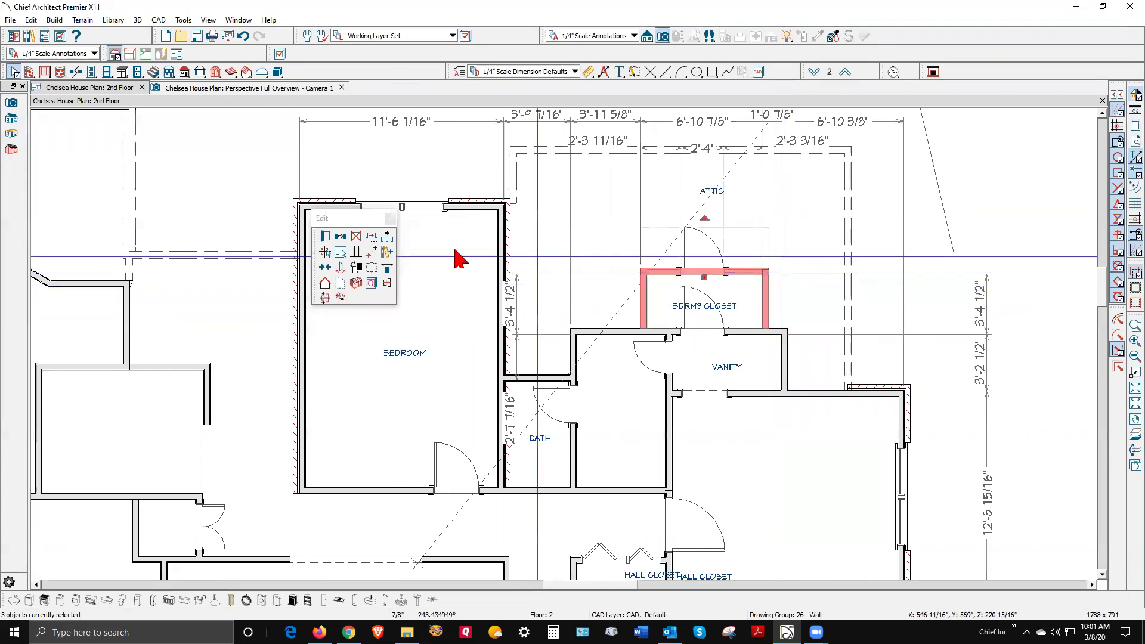
left_click(322, 237)
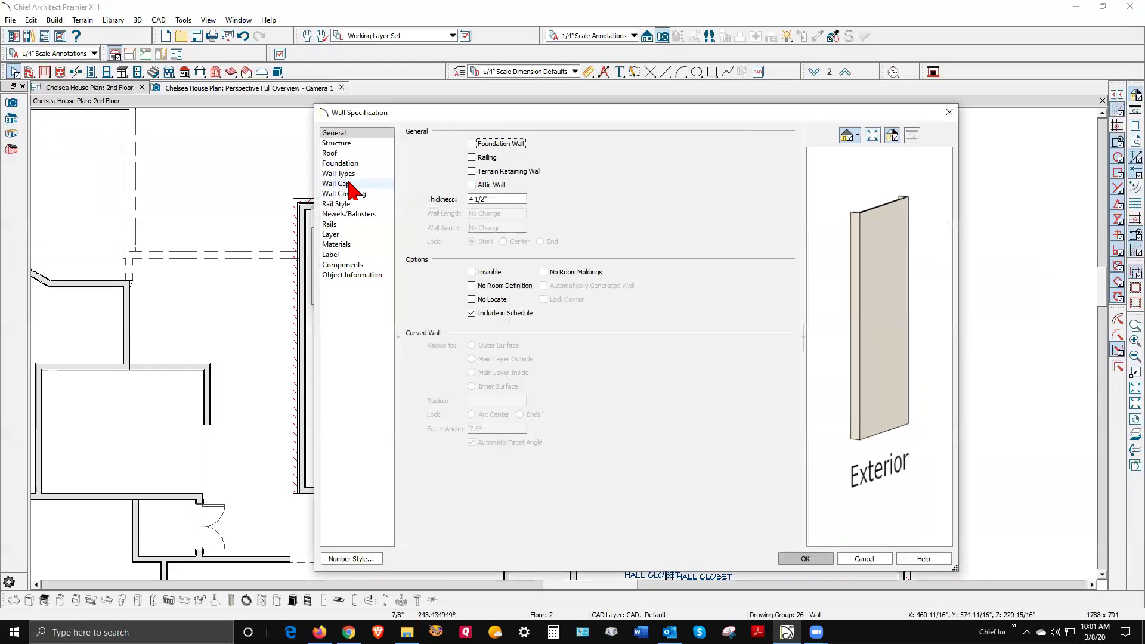
left_click(346, 174)
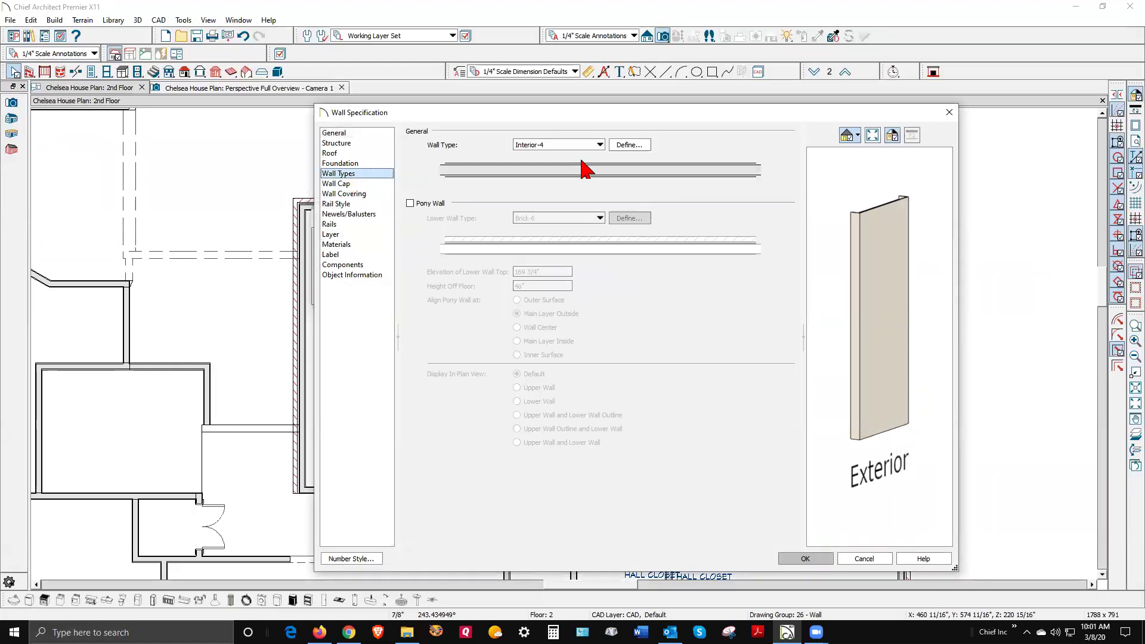
left_click(598, 145)
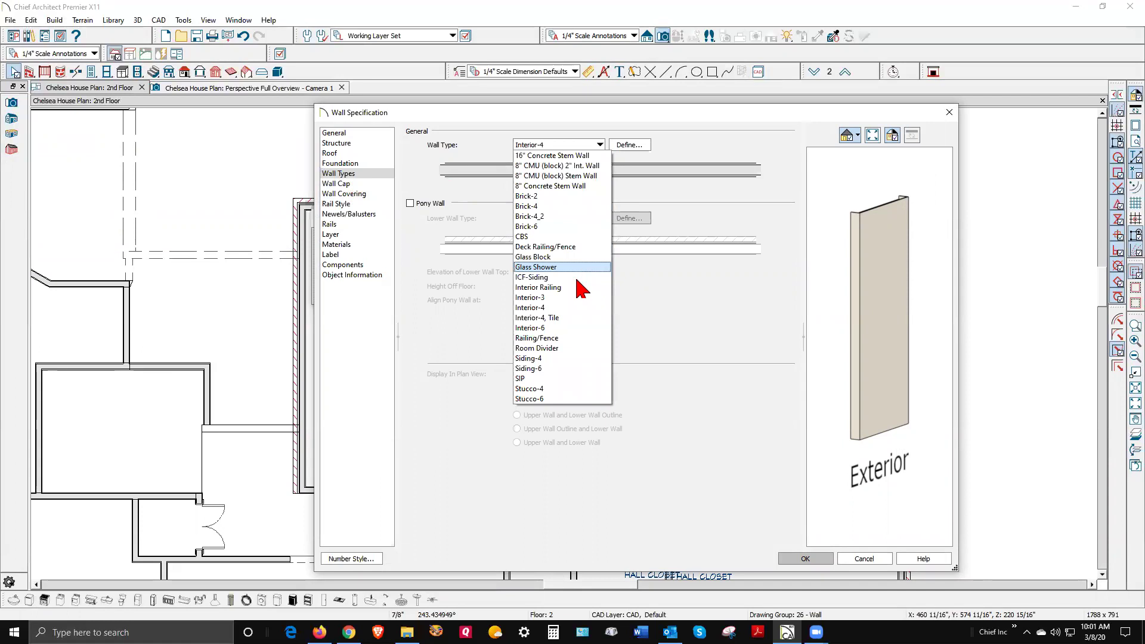
left_click(570, 358)
left_click(806, 558)
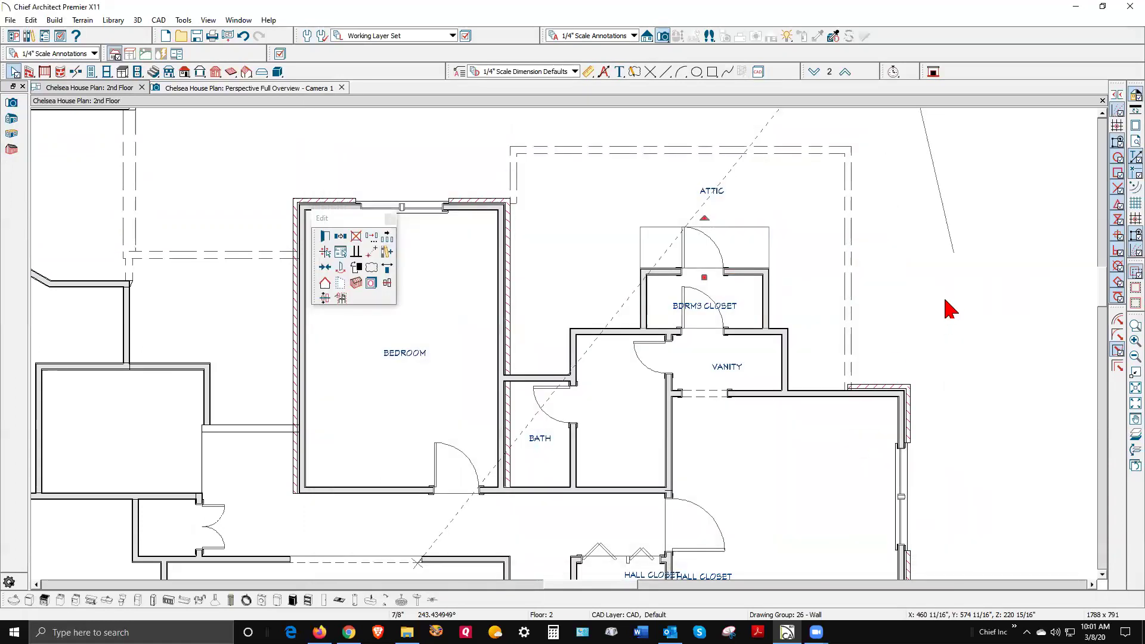
key("Escape")
Step: Break the wall between the BDRM3 closet and vanity at both closet corners, and the adjoining side wall at the bath's corner
scroll(780, 396, "up", 2)
left_click(588, 321)
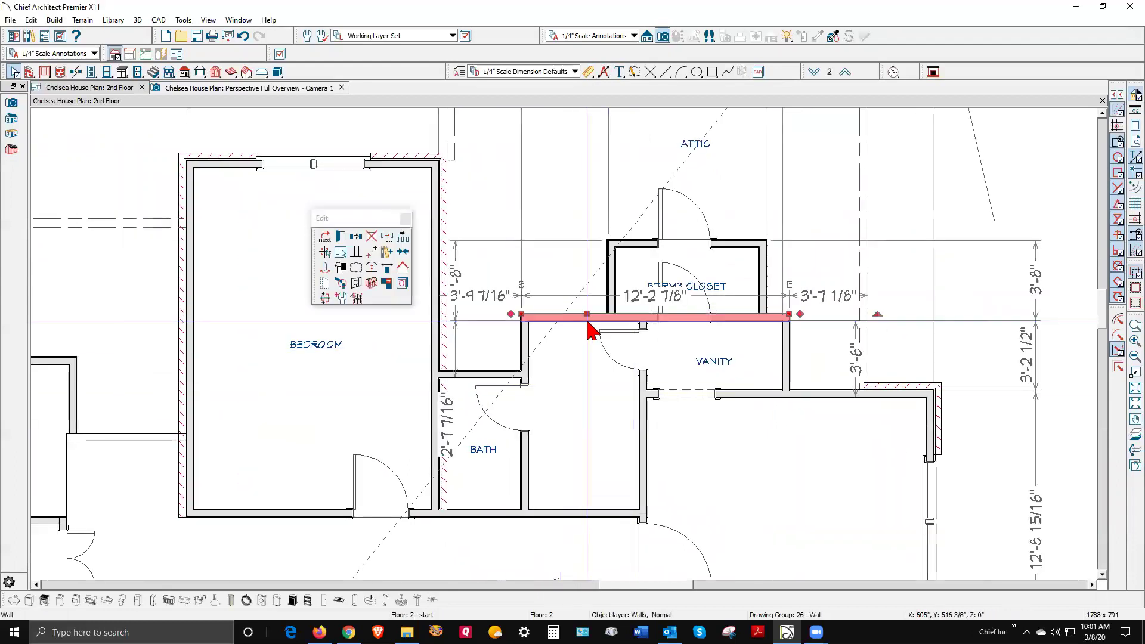
left_click(74, 71)
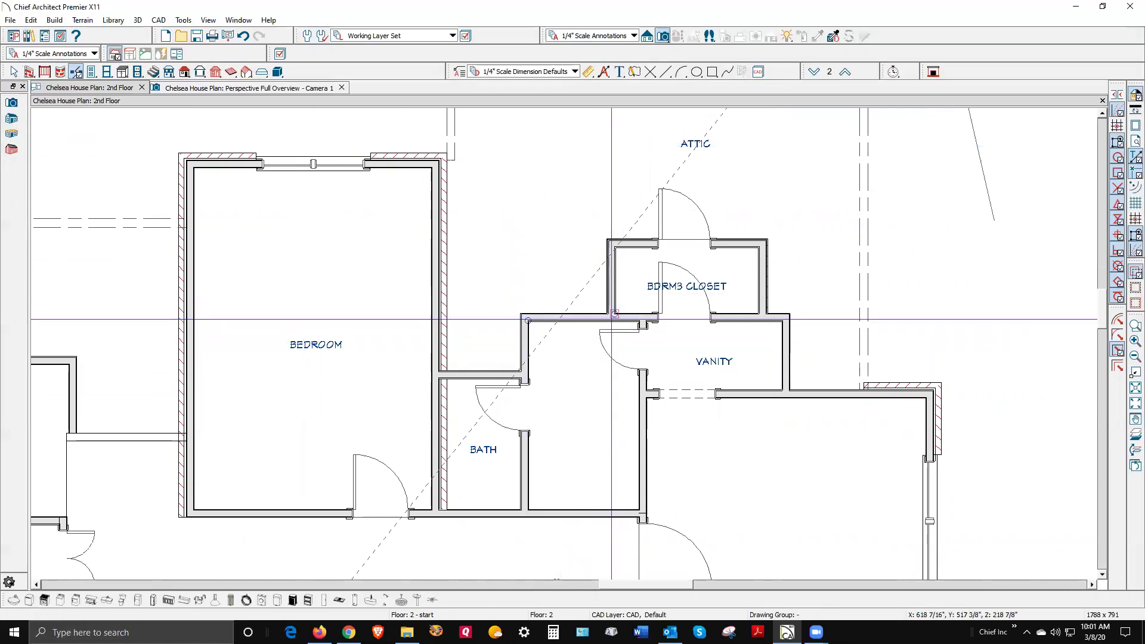
left_click(614, 313)
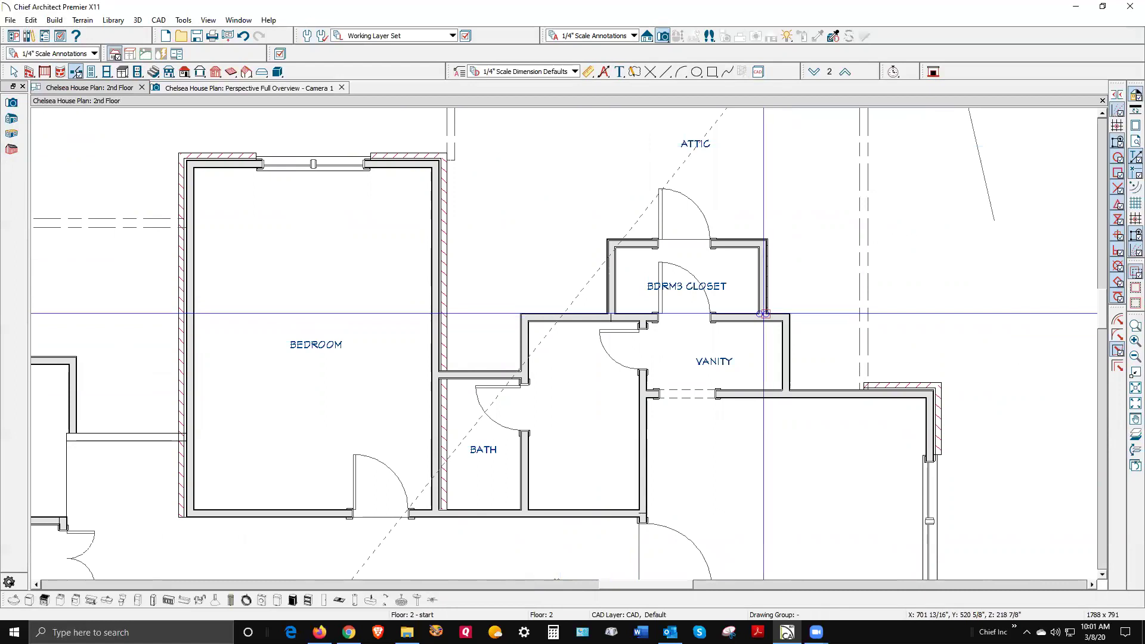
key("space")
left_click(782, 322)
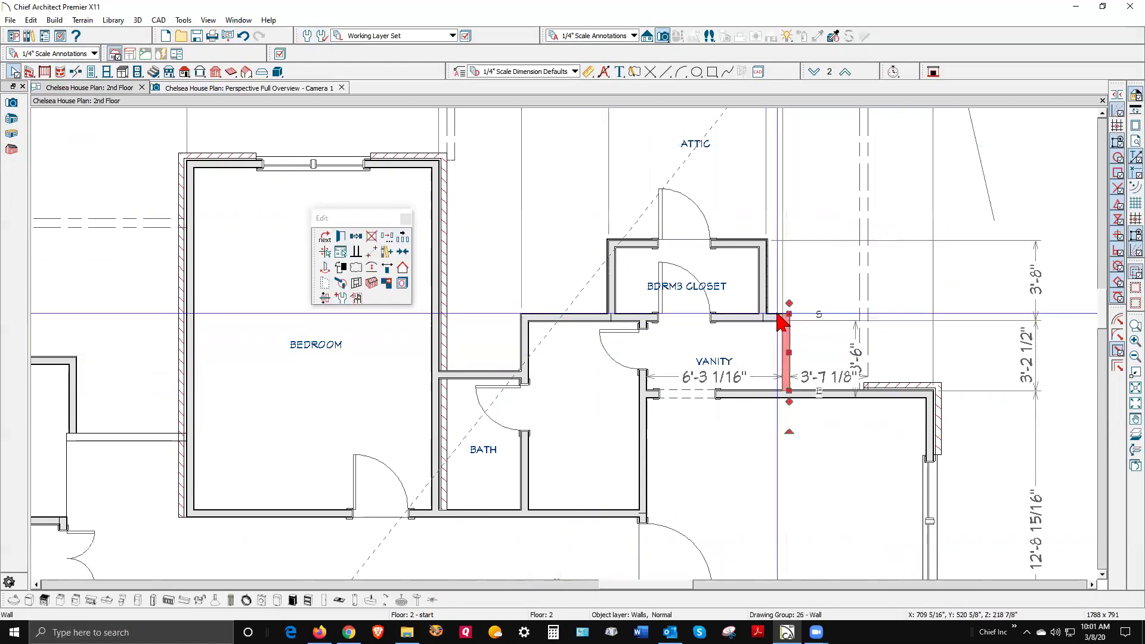
key("Escape")
left_click(532, 344)
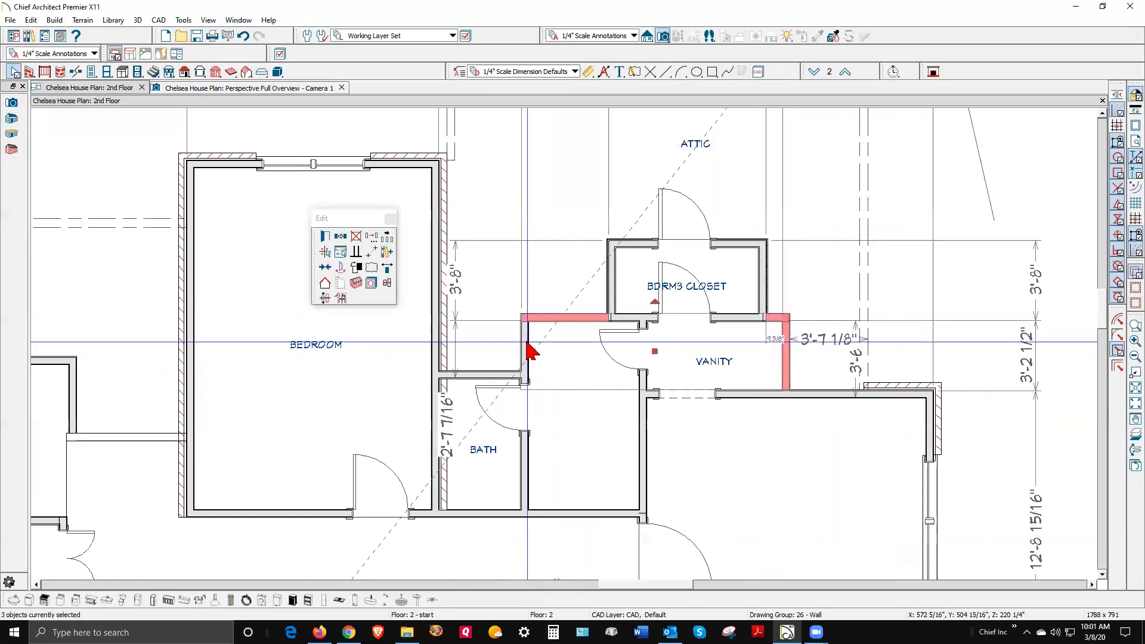
left_click(529, 358)
key("Escape")
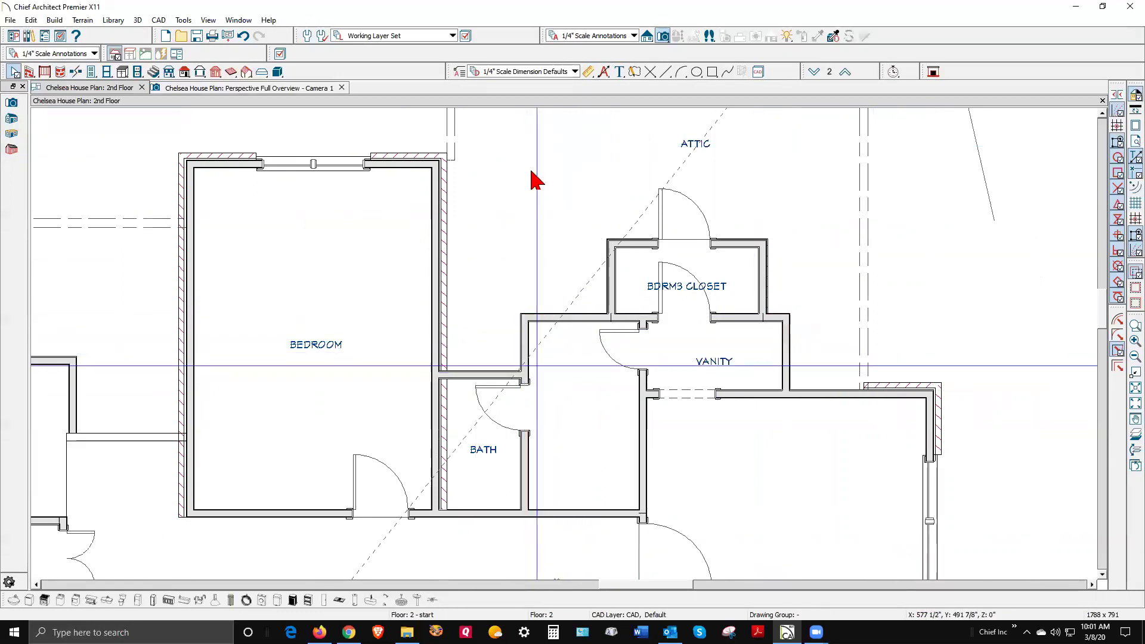
left_click(76, 72)
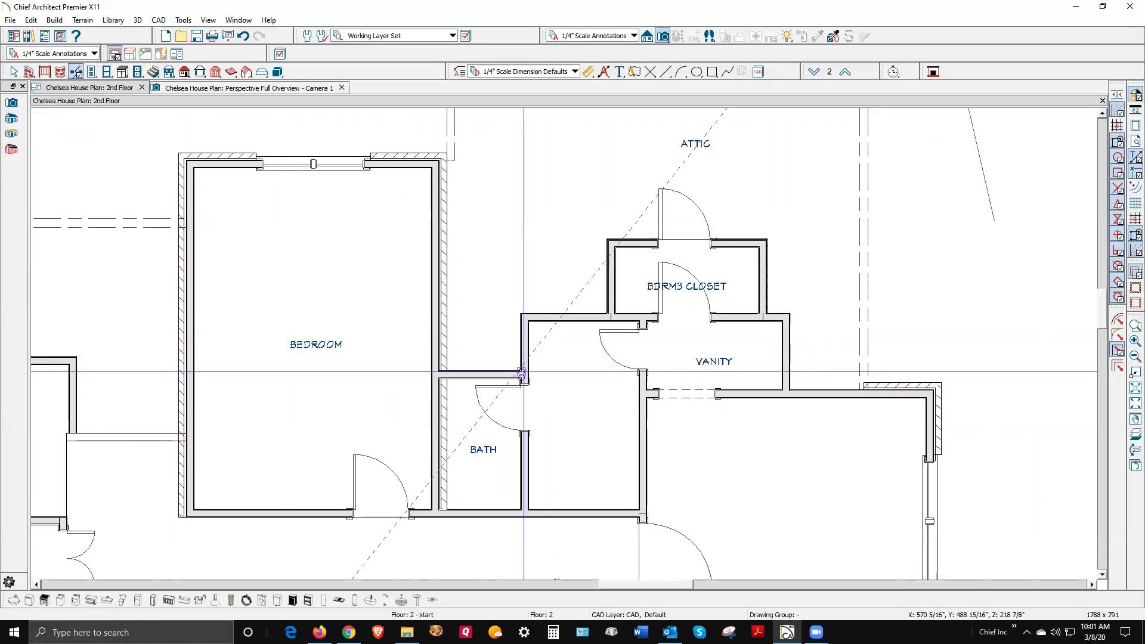
left_click(492, 374)
left_click(529, 327, "shift")
left_click(603, 299, "shift")
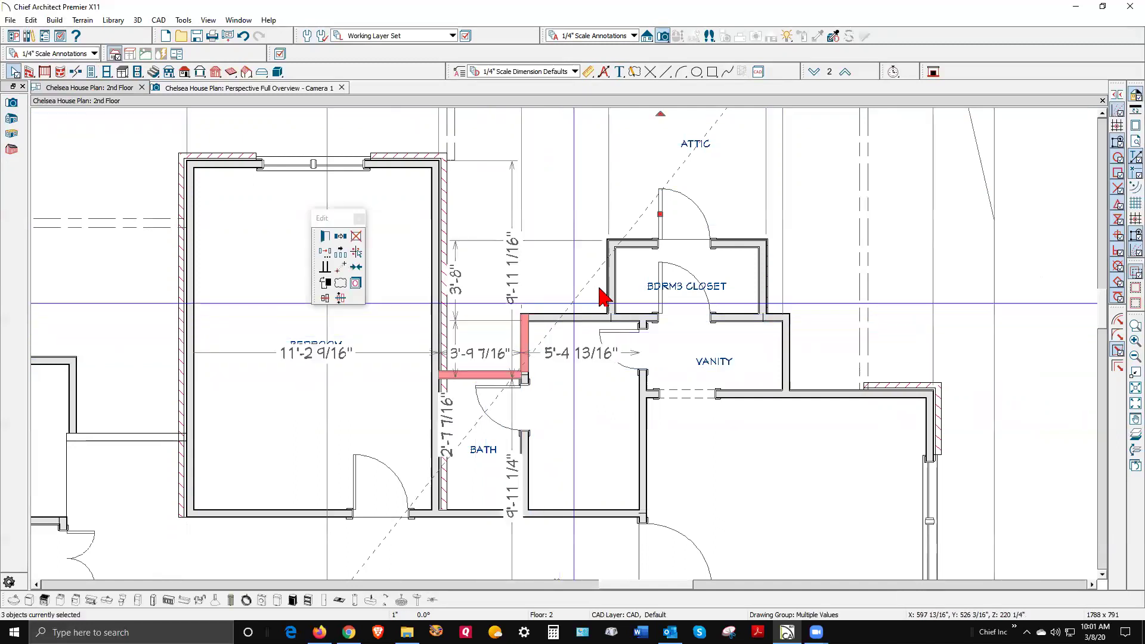
left_click(612, 288, "shift")
left_click(582, 317, "shift")
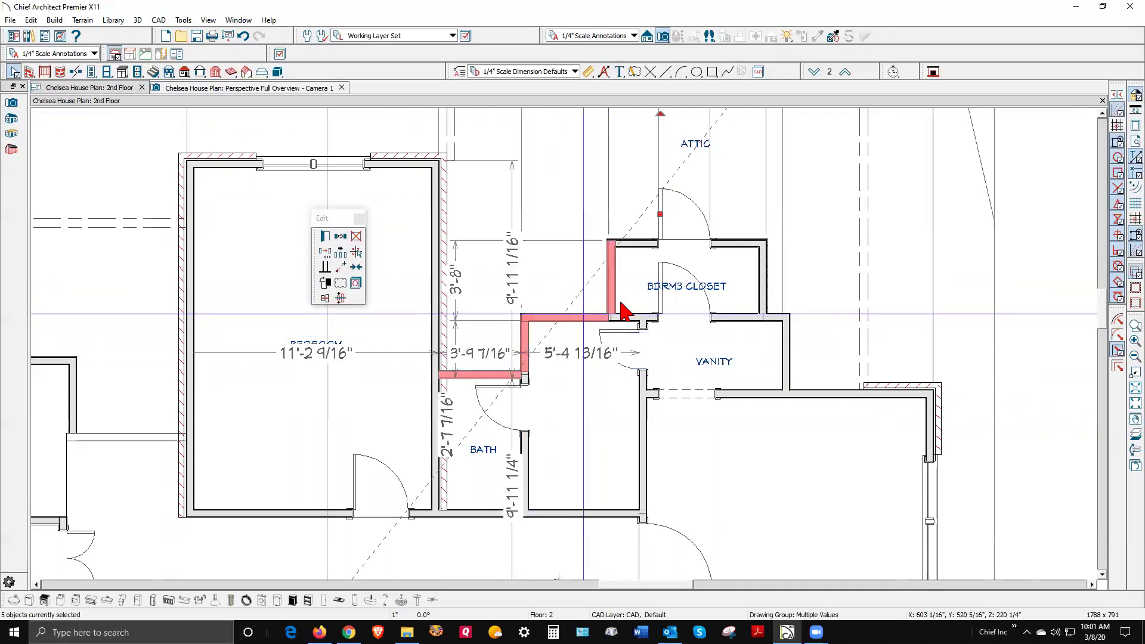
left_click(636, 244, "shift")
left_click(765, 280, "shift")
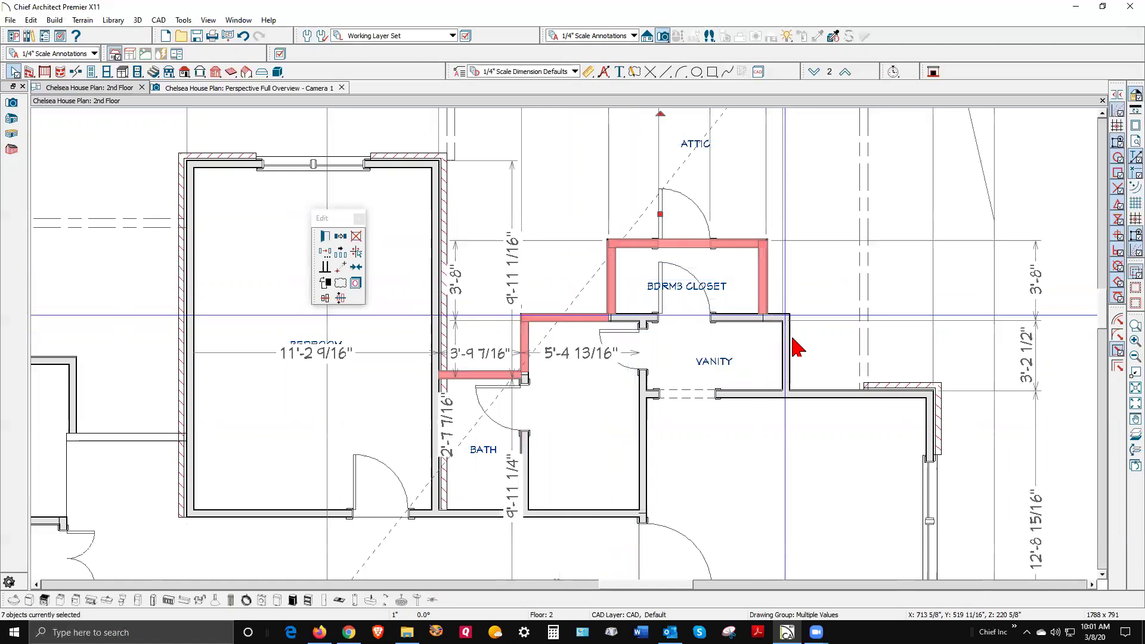
left_click(778, 318, "shift")
left_click(787, 355, "shift")
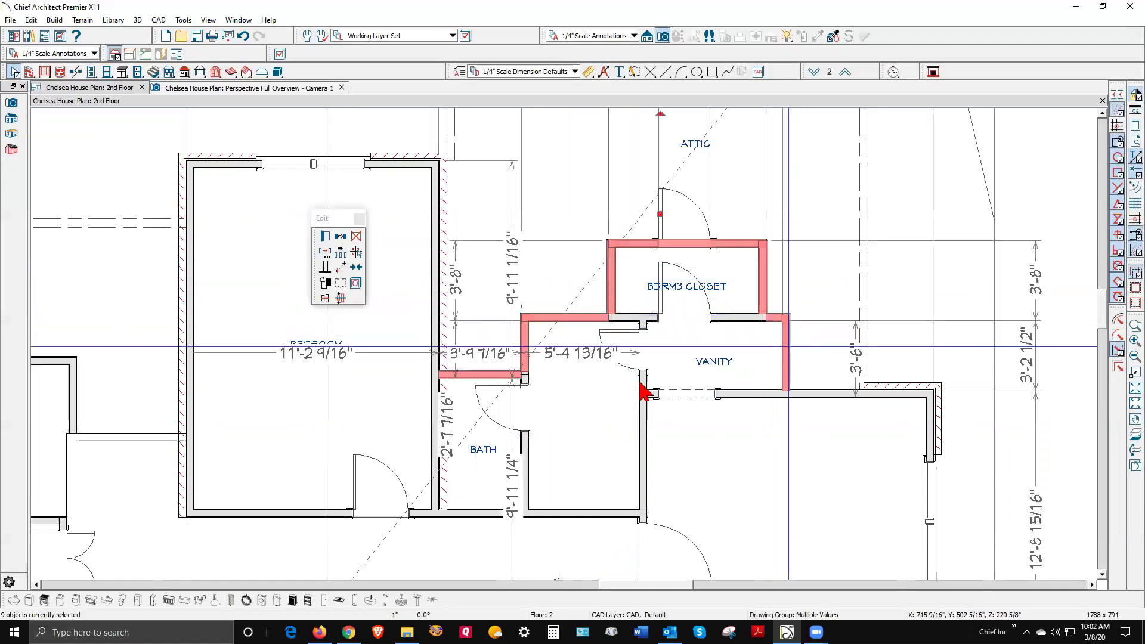
left_click(326, 262)
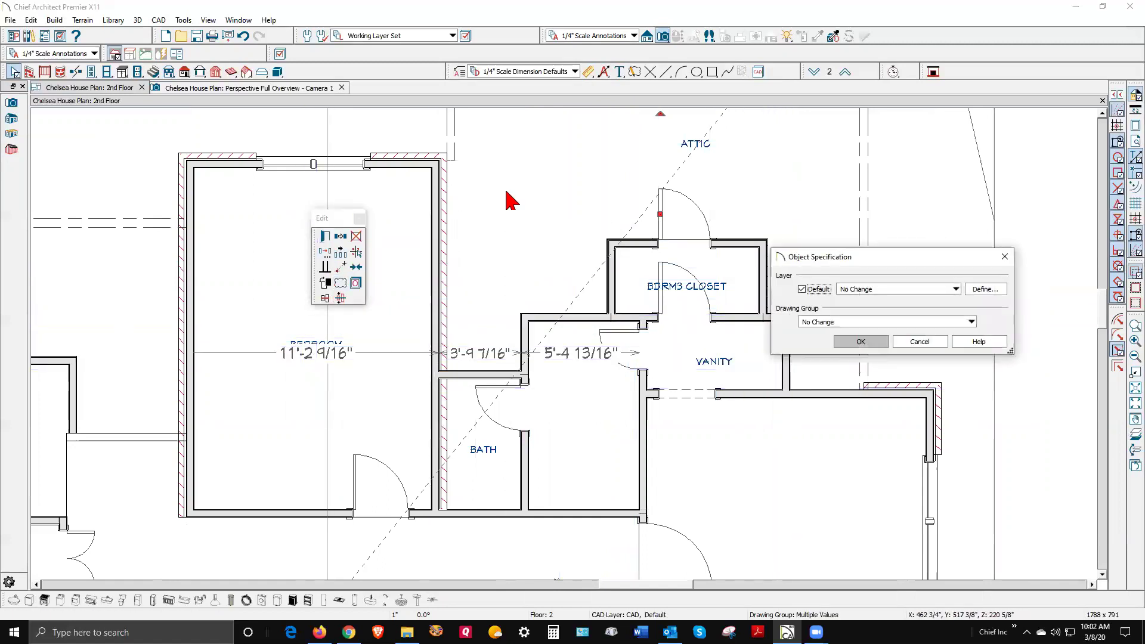
left_click(927, 344)
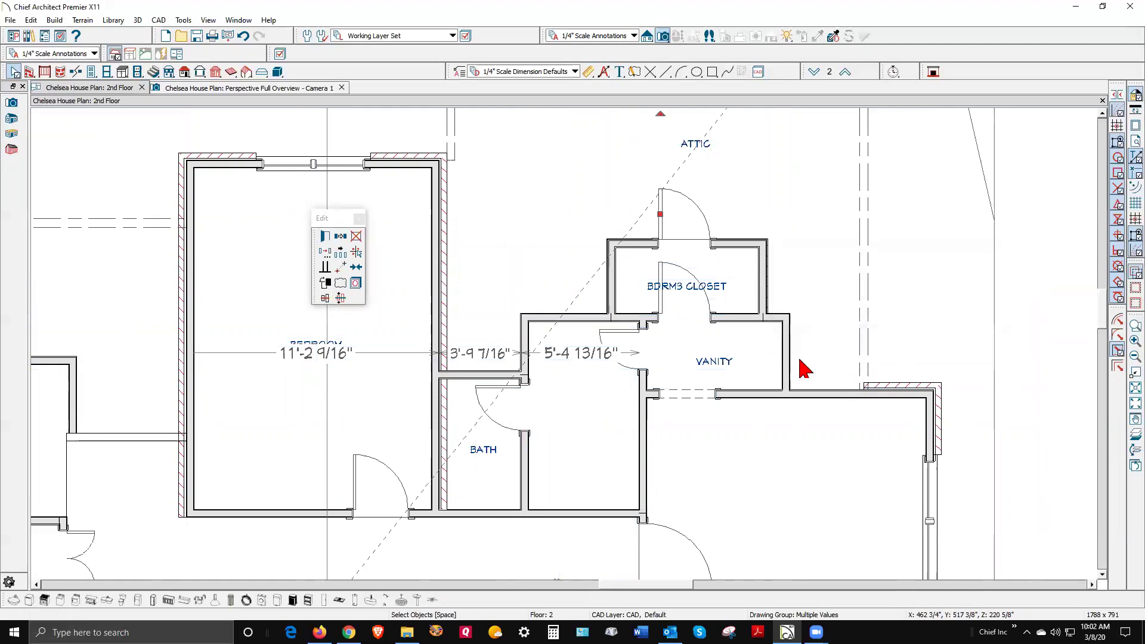
Step: Break the wall between the BDRM3 closet and vanity again at both closet corners
left_click(786, 327)
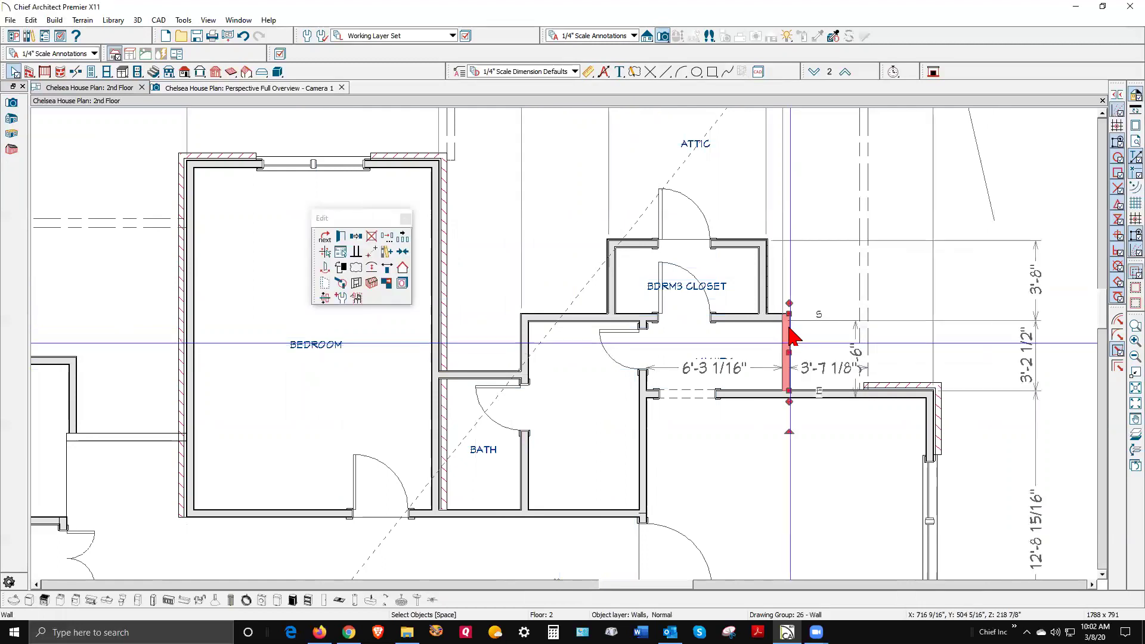
left_click(779, 317, "shift")
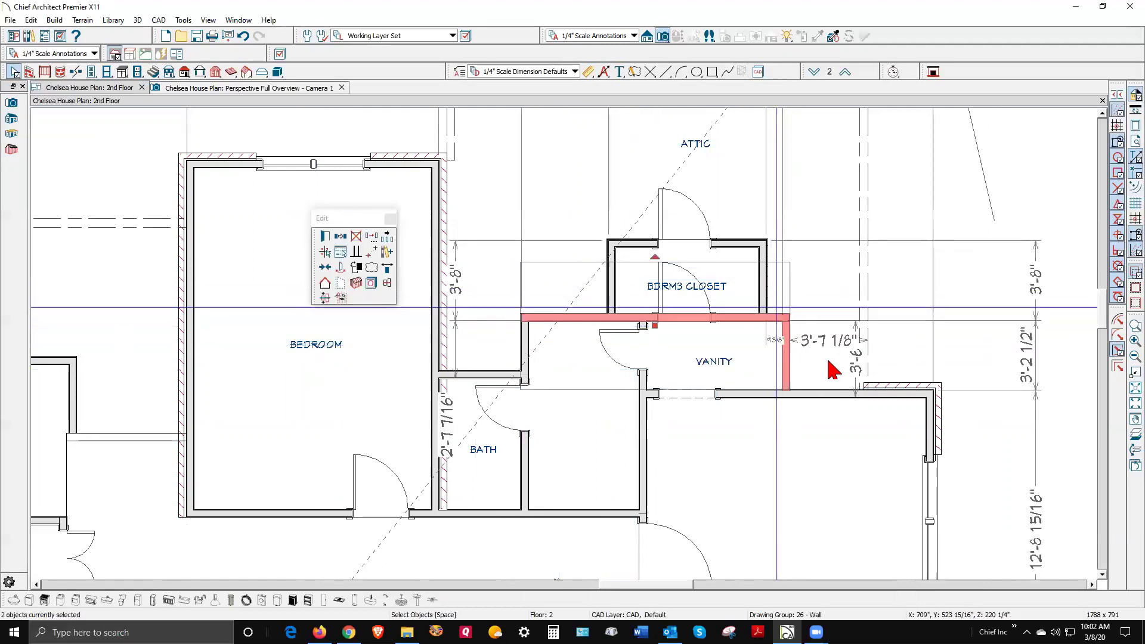
key("Escape")
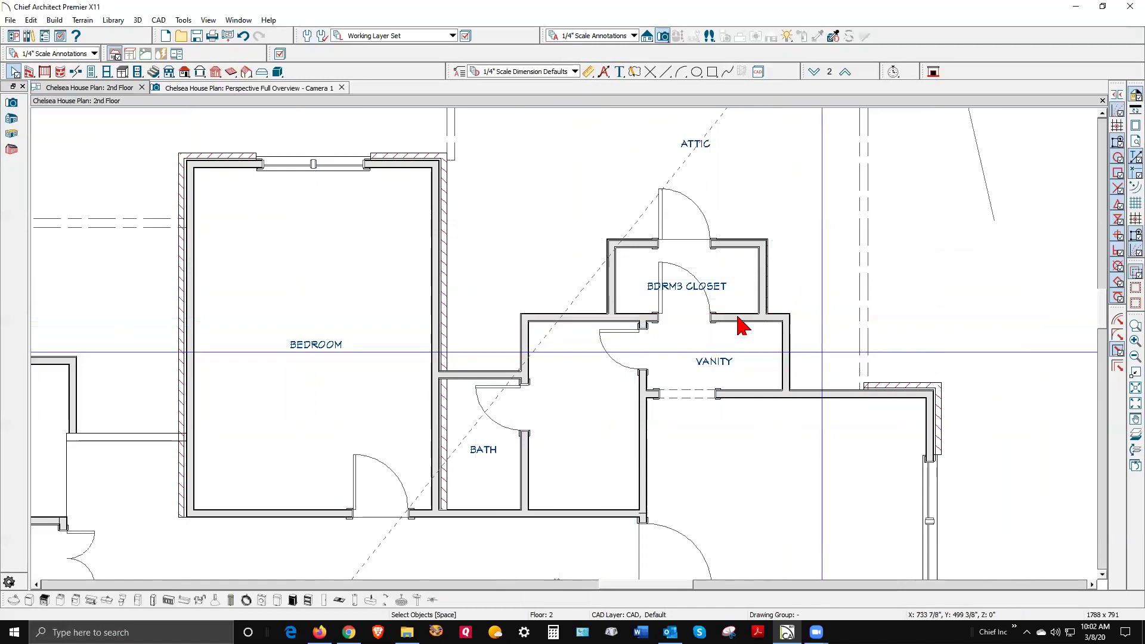
left_click(77, 73)
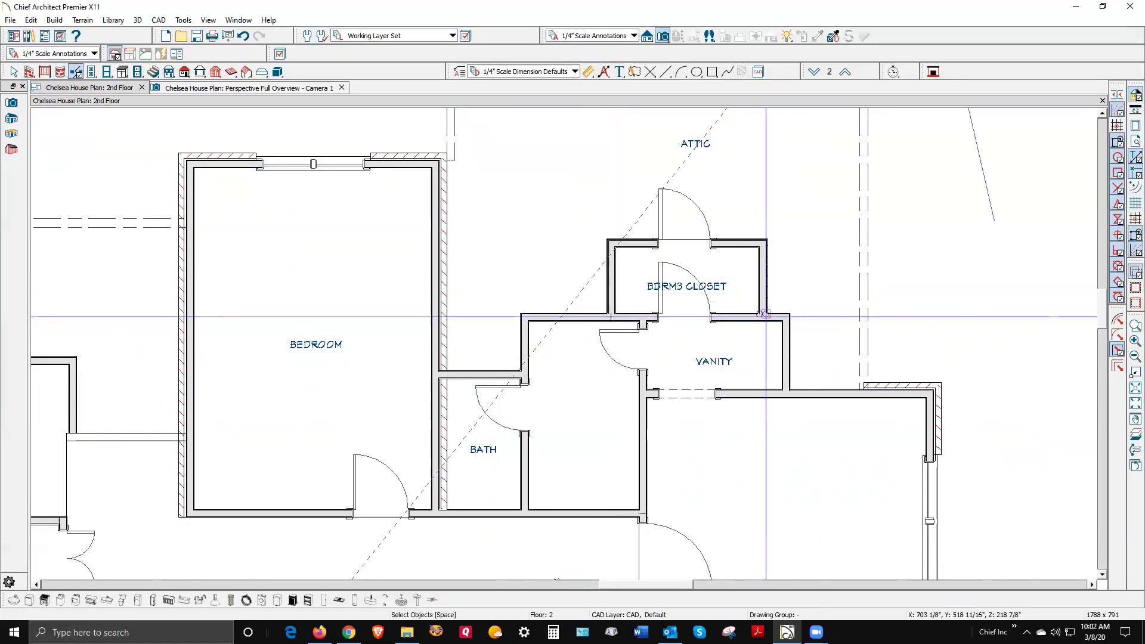
key("space")
left_click(782, 325)
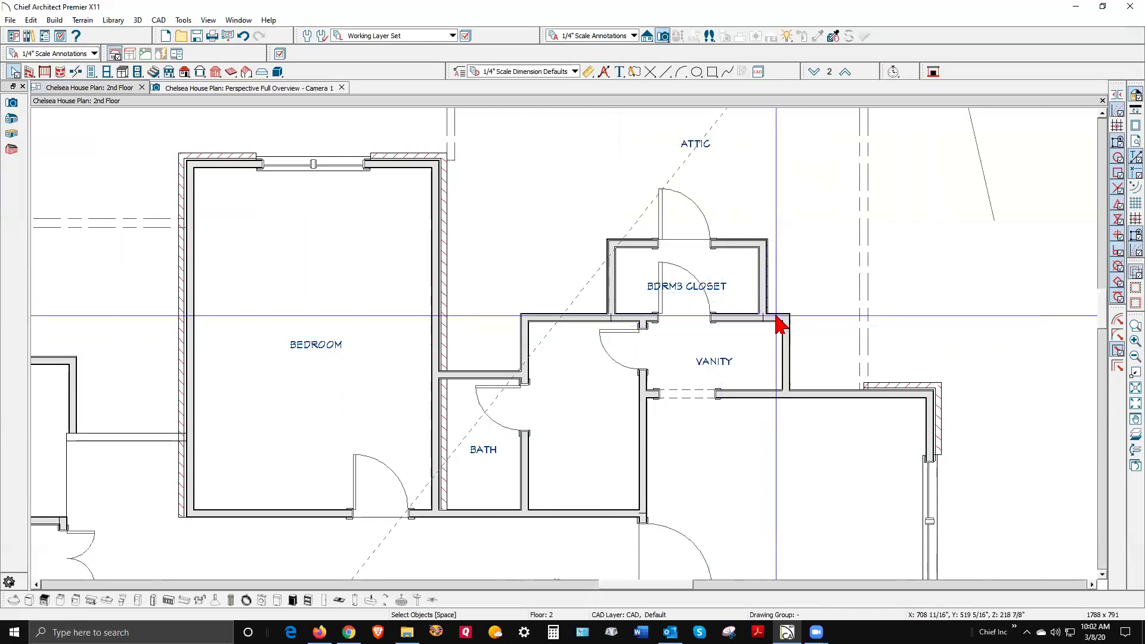
left_click(765, 265, "shift")
left_click(735, 244, "shift")
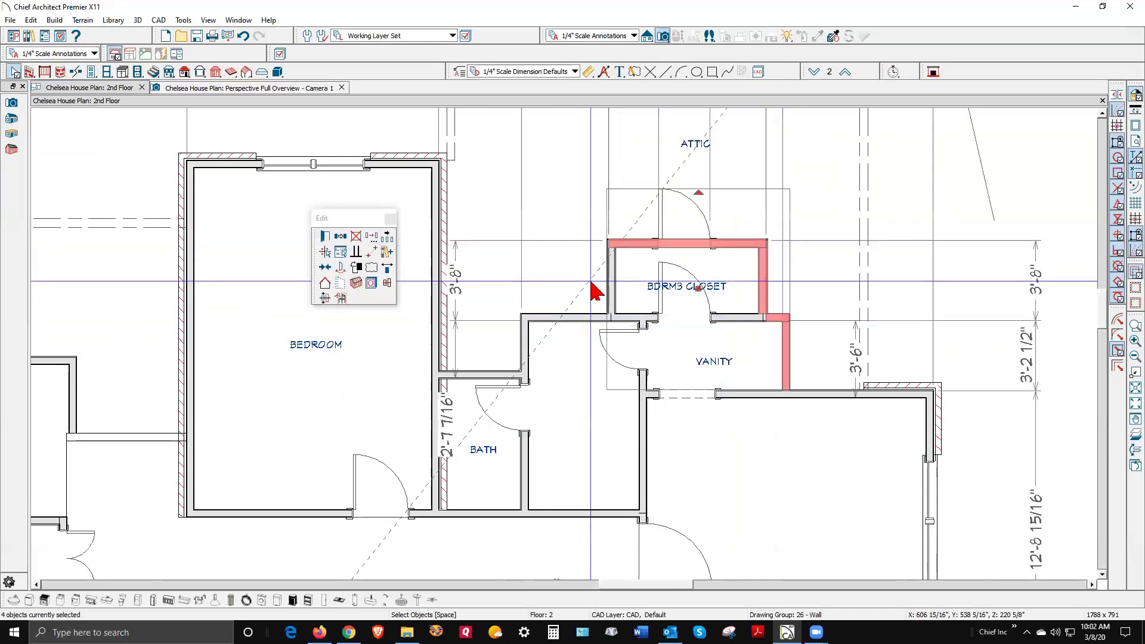
left_click(612, 286, "shift")
left_click(532, 322, "shift")
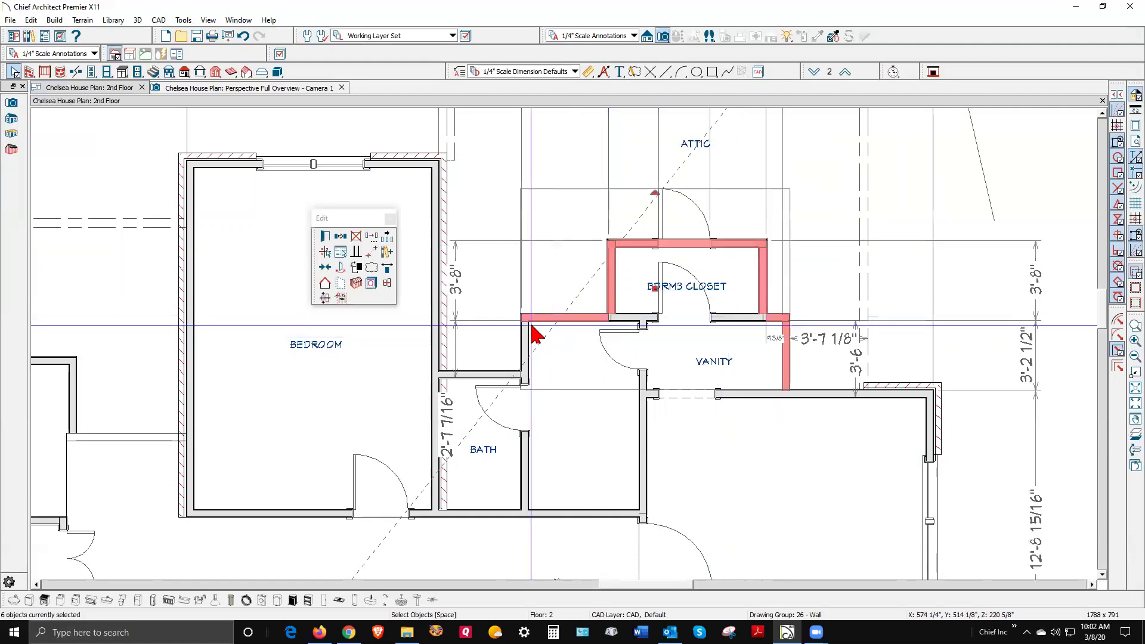
left_click(525, 355, "shift")
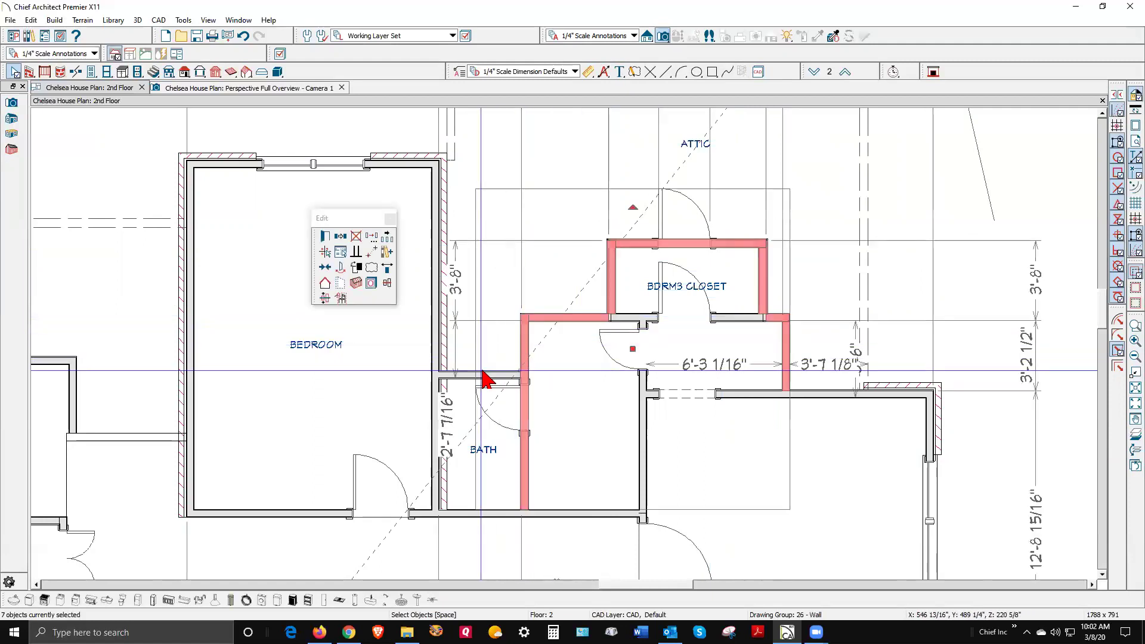
left_click(525, 246)
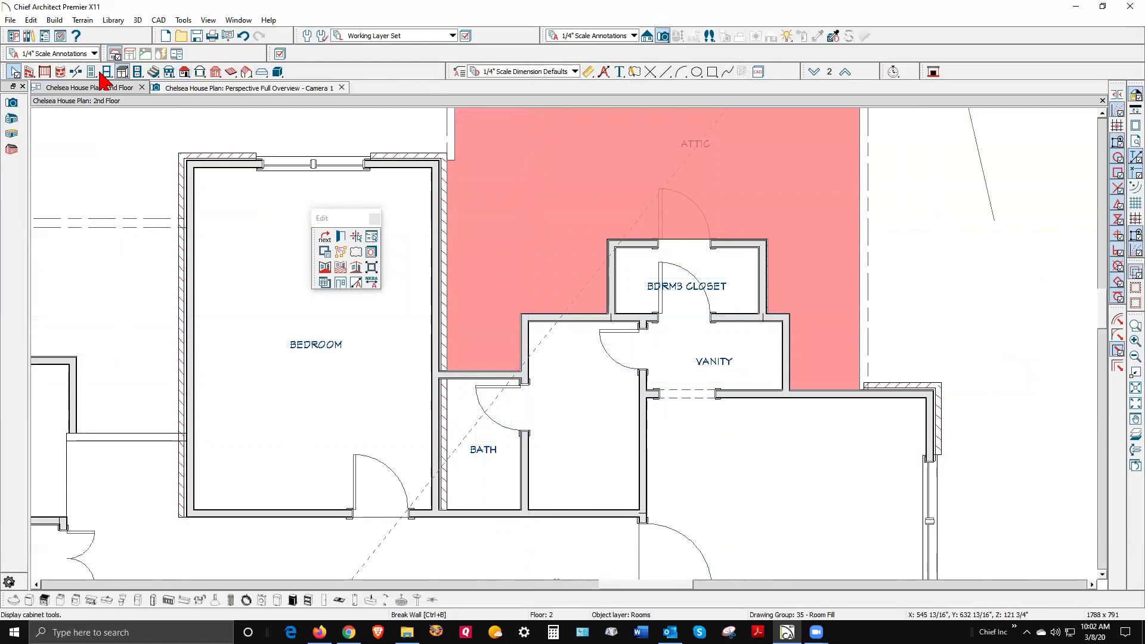
Step: Break the side wall at the bath's corner and change the attic-facing walls from the bath around the BDRM3 closet to the vanity to Siding-4
left_click(76, 73)
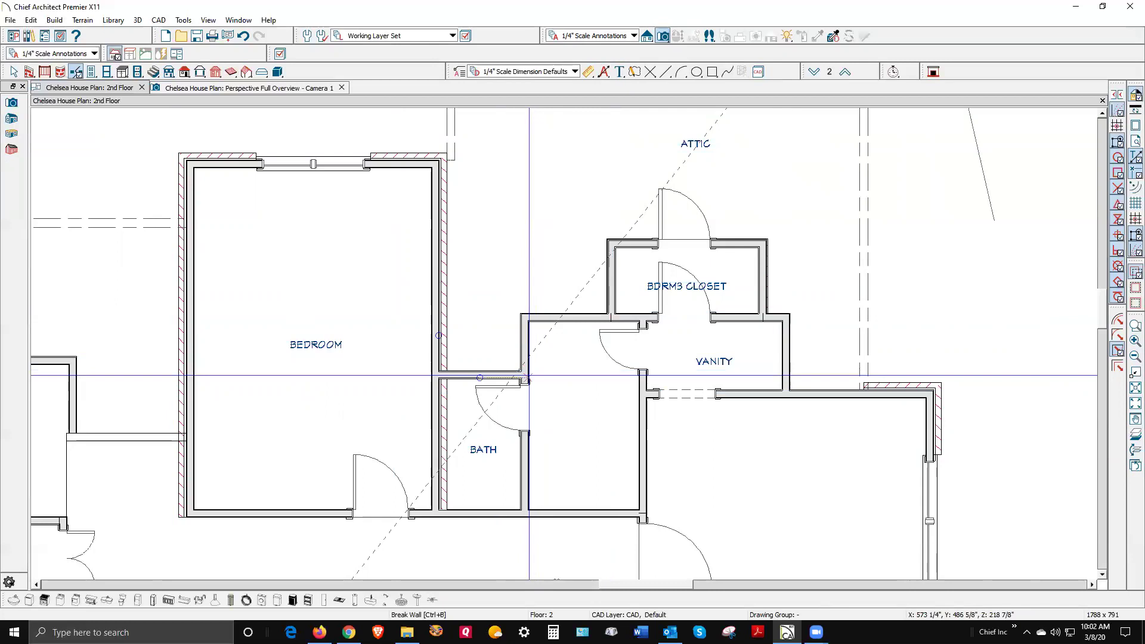
left_click(481, 377)
left_click(524, 348, "shift")
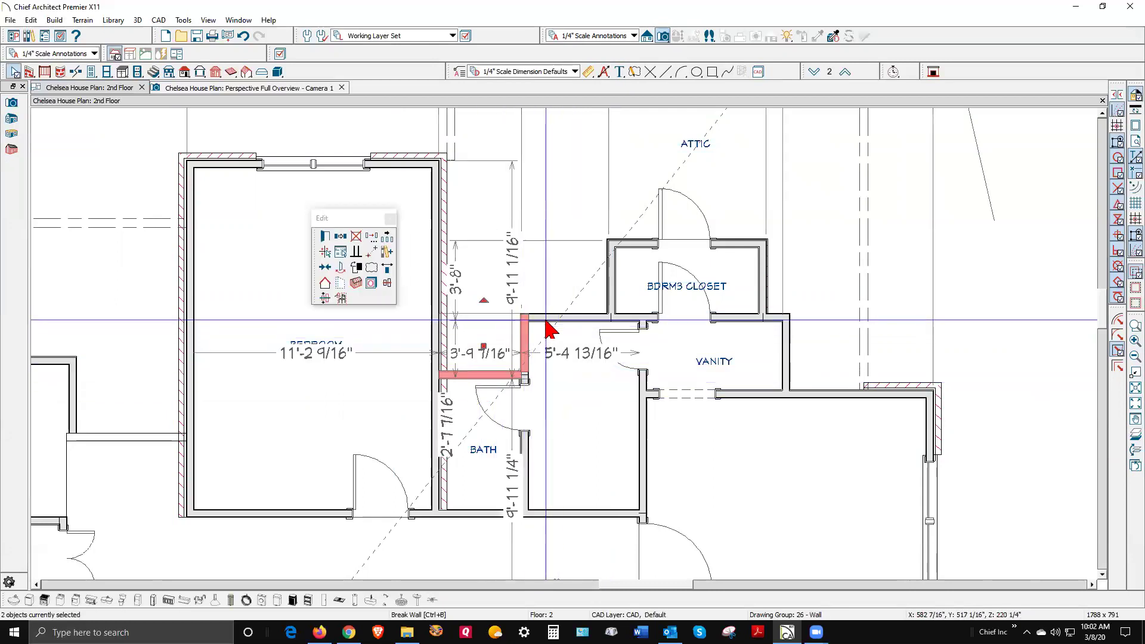
left_click(611, 277, "shift")
left_click(660, 244, "shift")
left_click(764, 285, "shift")
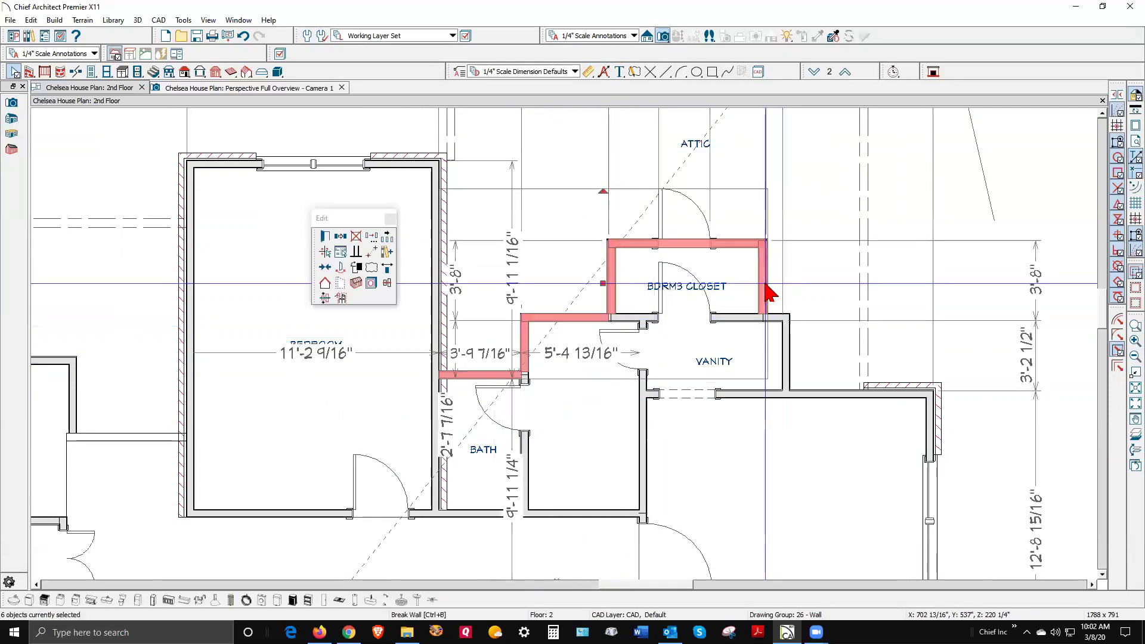
left_click(778, 318, "shift")
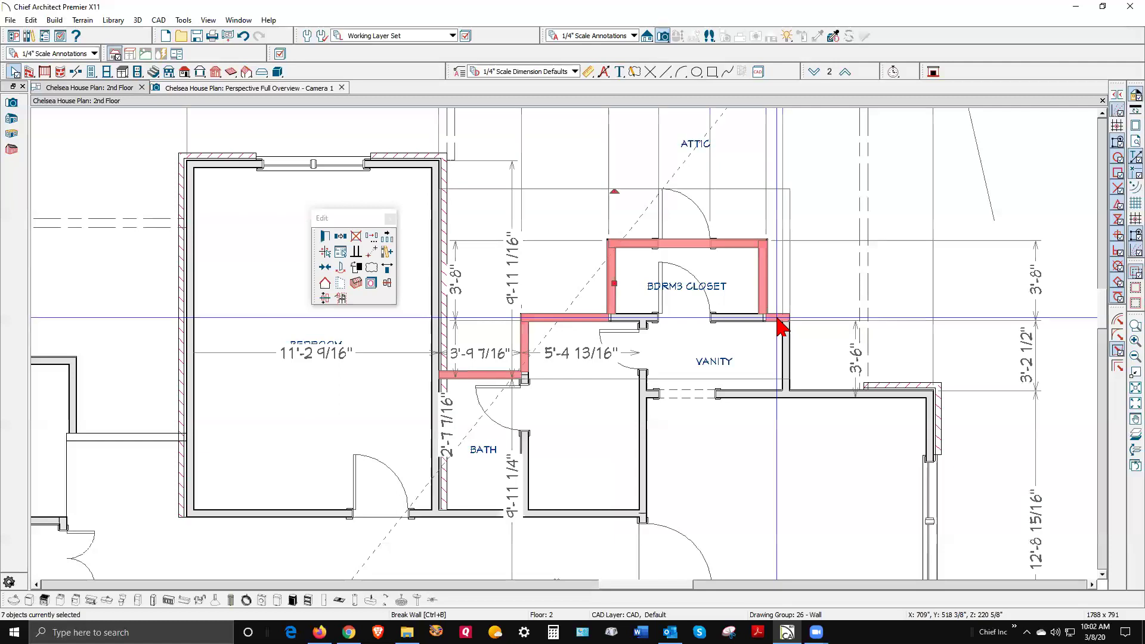
left_click(789, 357, "shift")
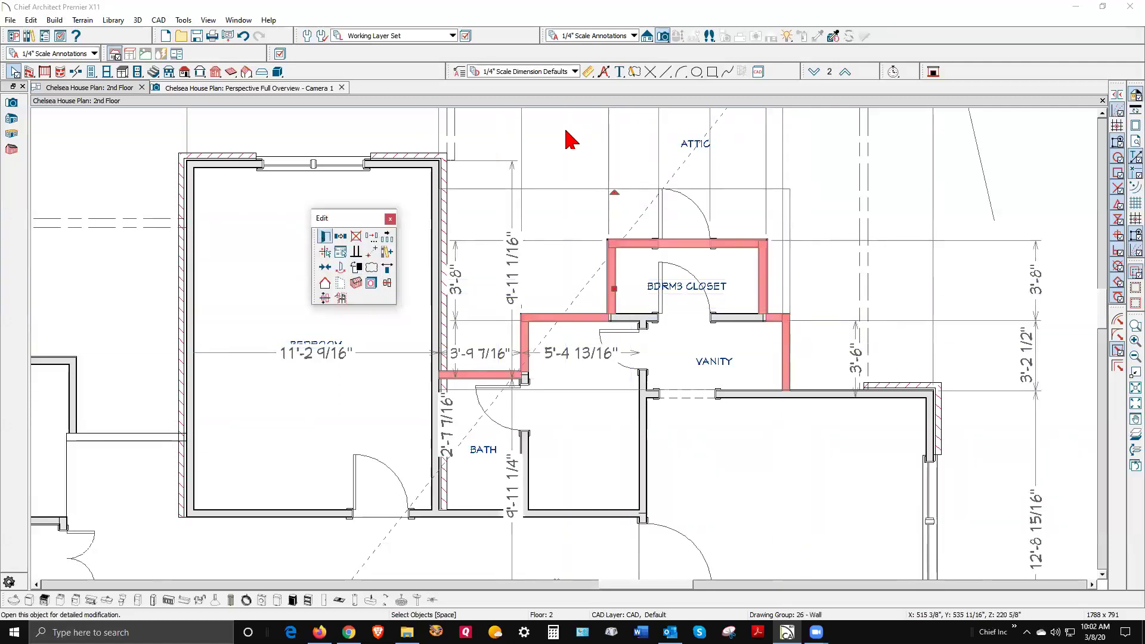
key("Return")
left_click(338, 173)
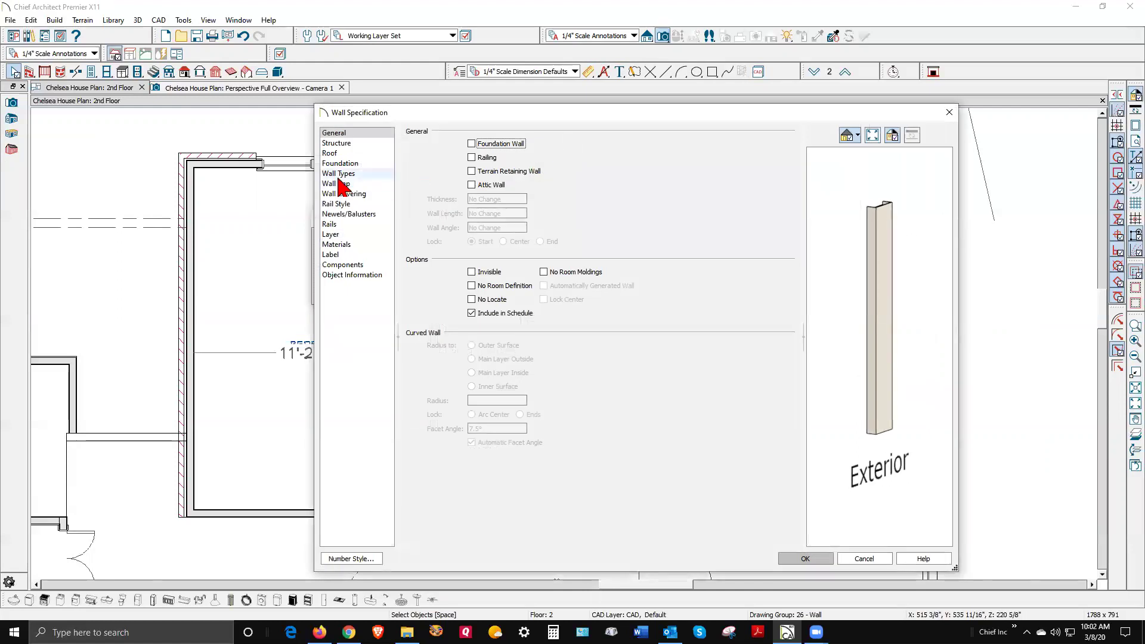
left_click(598, 145)
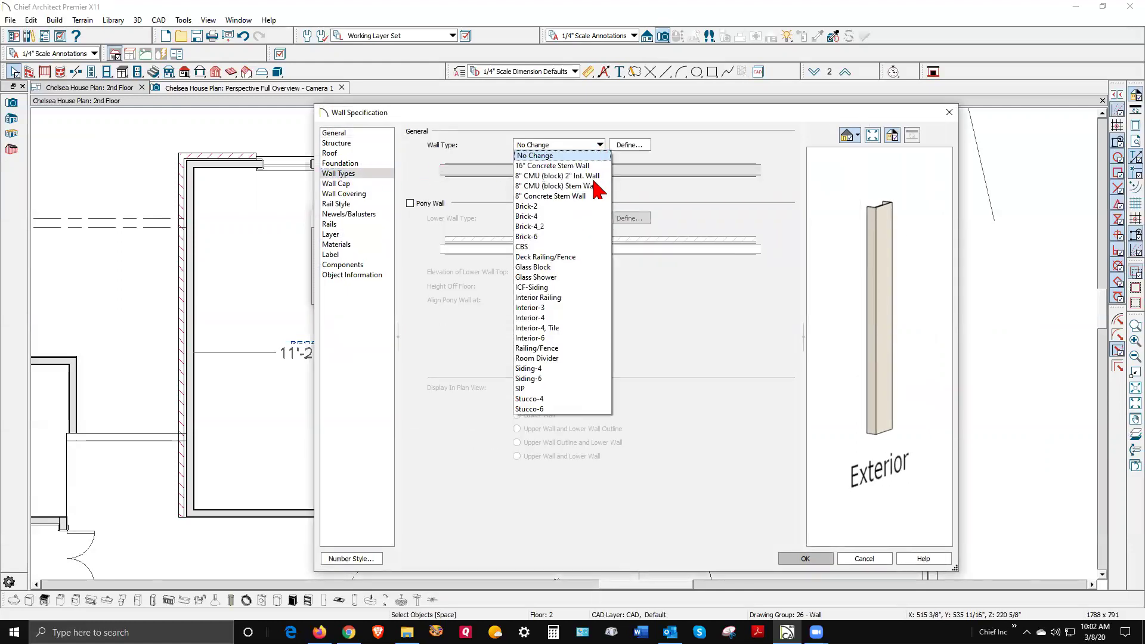
left_click(571, 370)
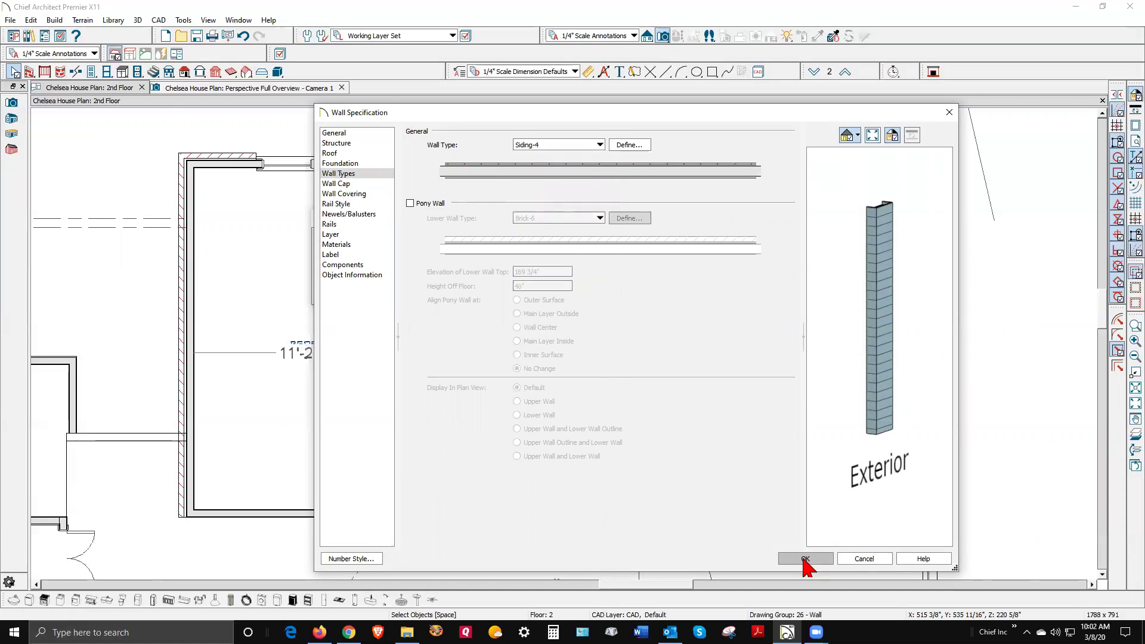
left_click(806, 559)
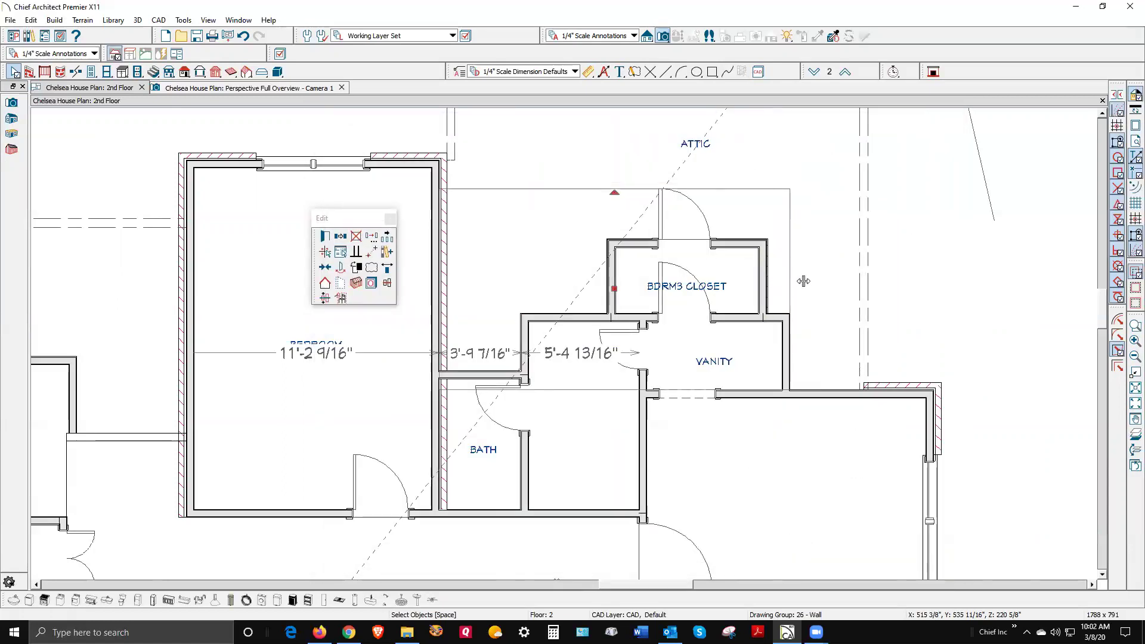
left_click(803, 285)
scroll(795, 307, "up", 4)
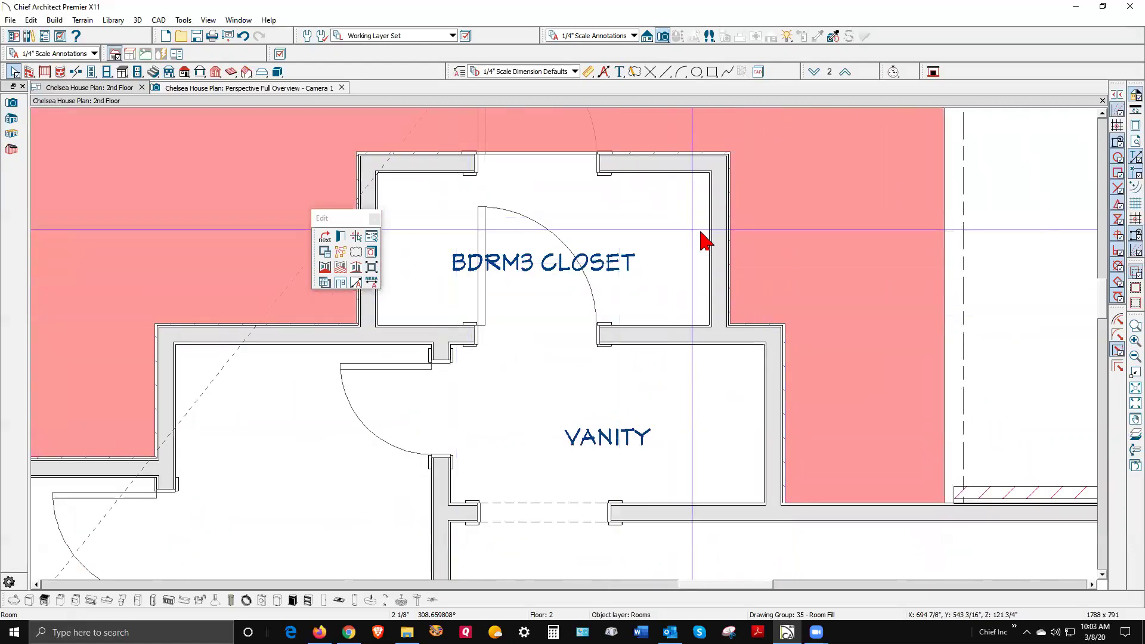
scroll(698, 236, "down", 1)
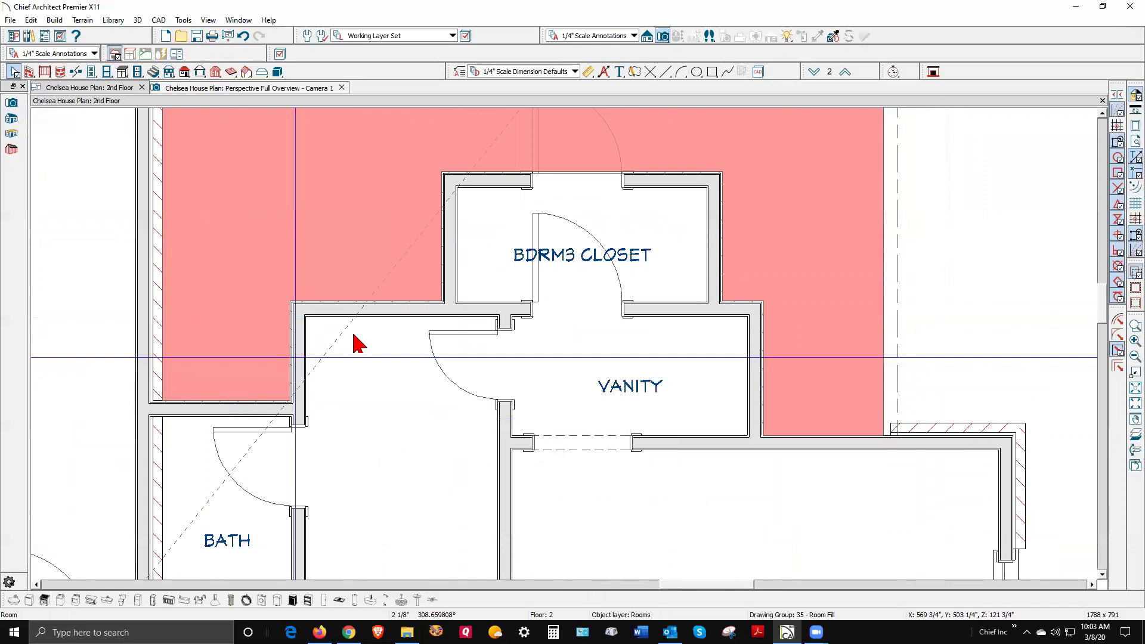
Step: Extend the short brick wall beside the vanity until it meets the vanity's outer corner, replacing the unfinished stretch above the garage roof
key("ctrl+Tab")
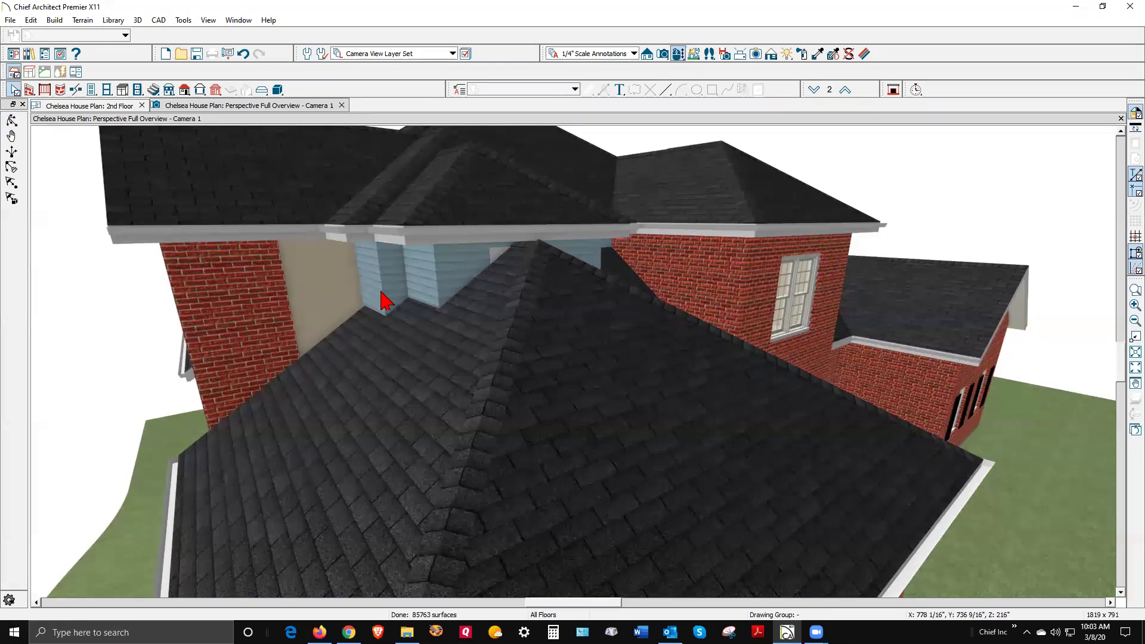
key("ctrl+Tab")
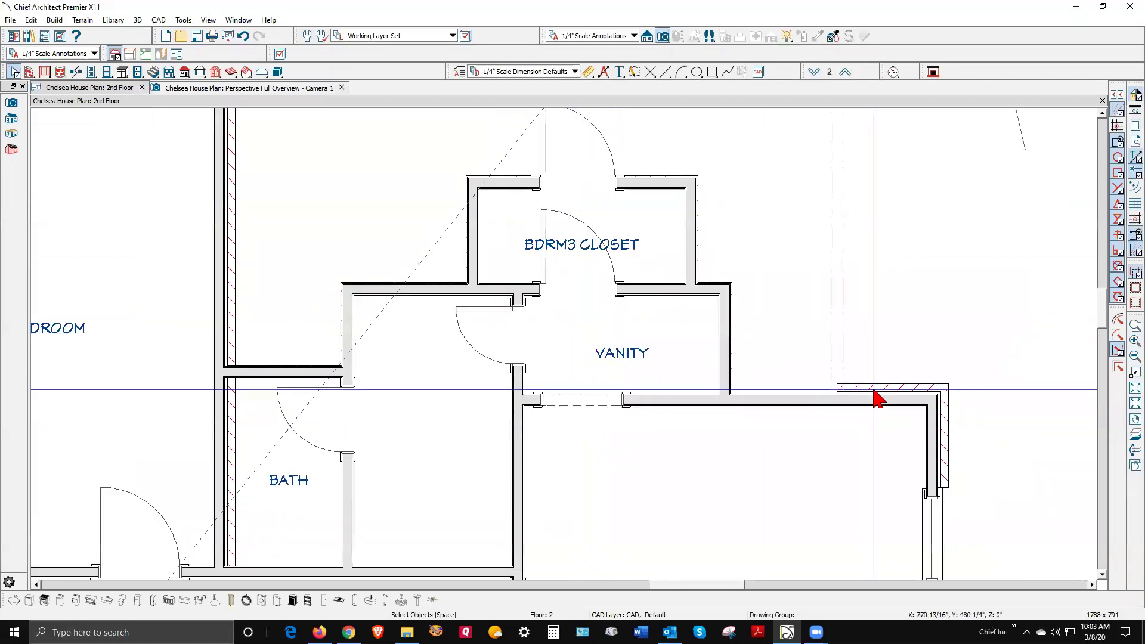
left_click(866, 401)
left_click_drag(837, 395, 730, 398)
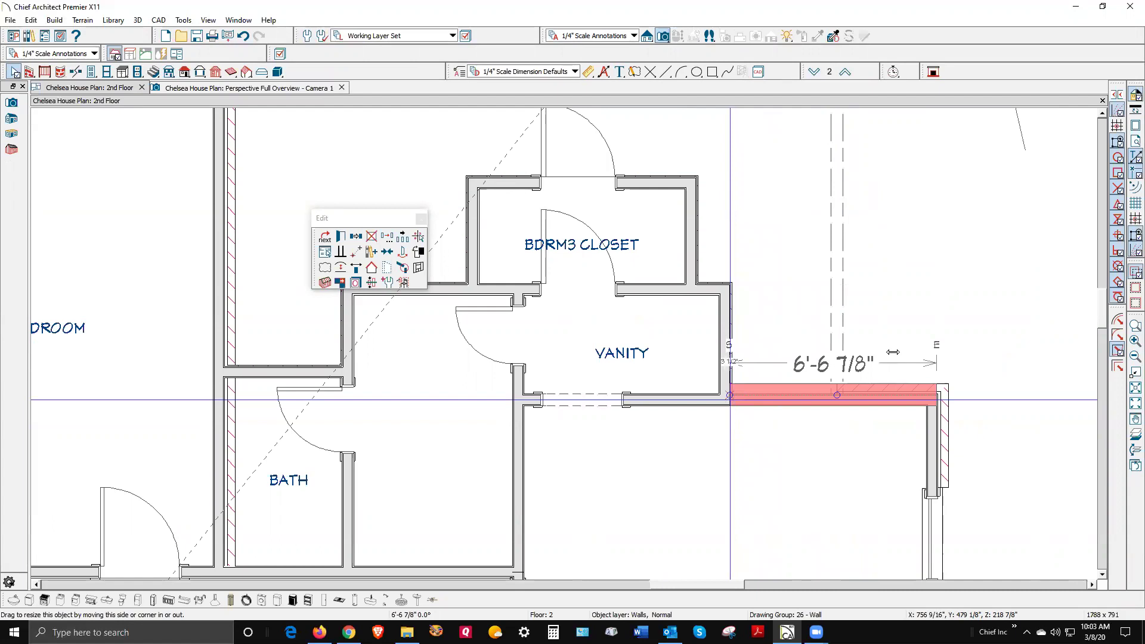
Step: Delete the three dashed invisible walls that enclose the attic area beside the bedroom and BDRM3 closet
scroll(886, 358, "down", 4)
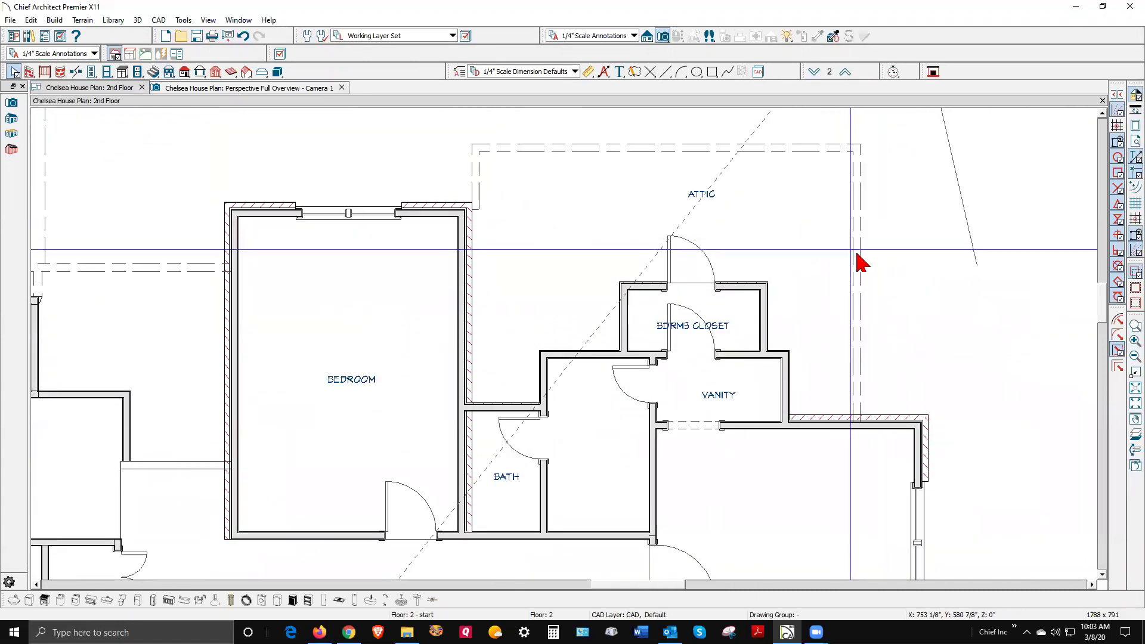
left_click(859, 258)
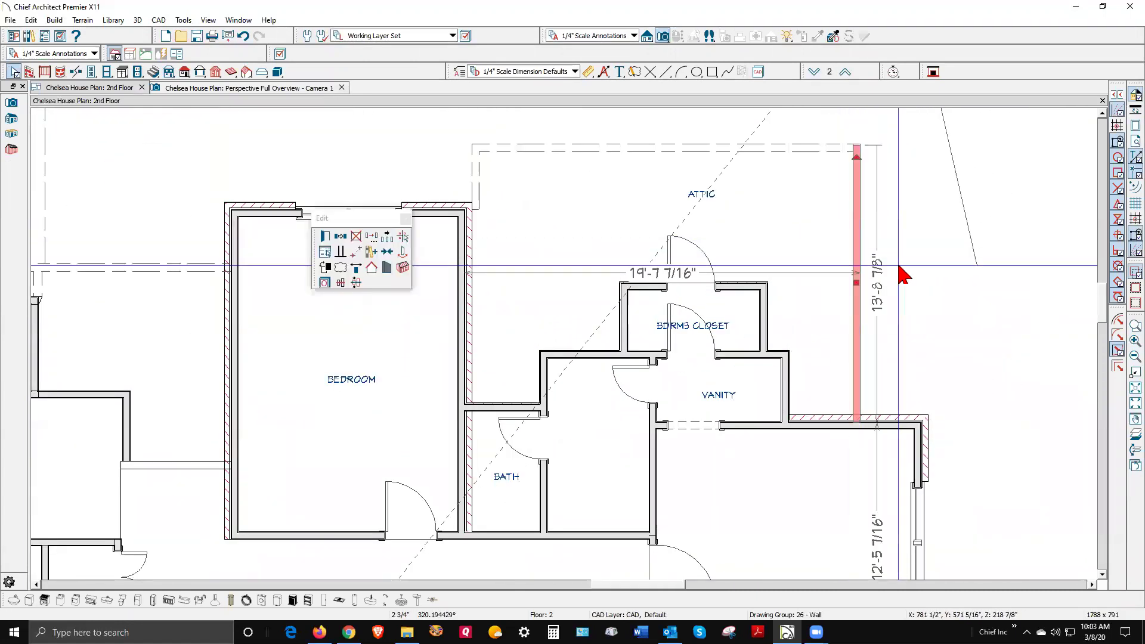
left_click(821, 147)
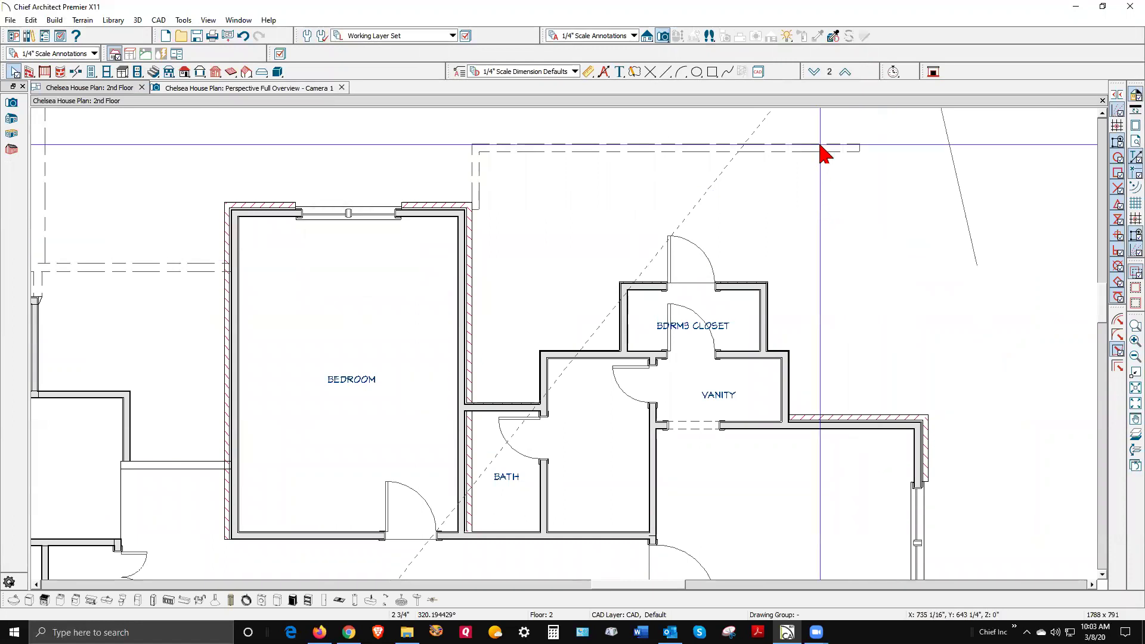
left_click(479, 182)
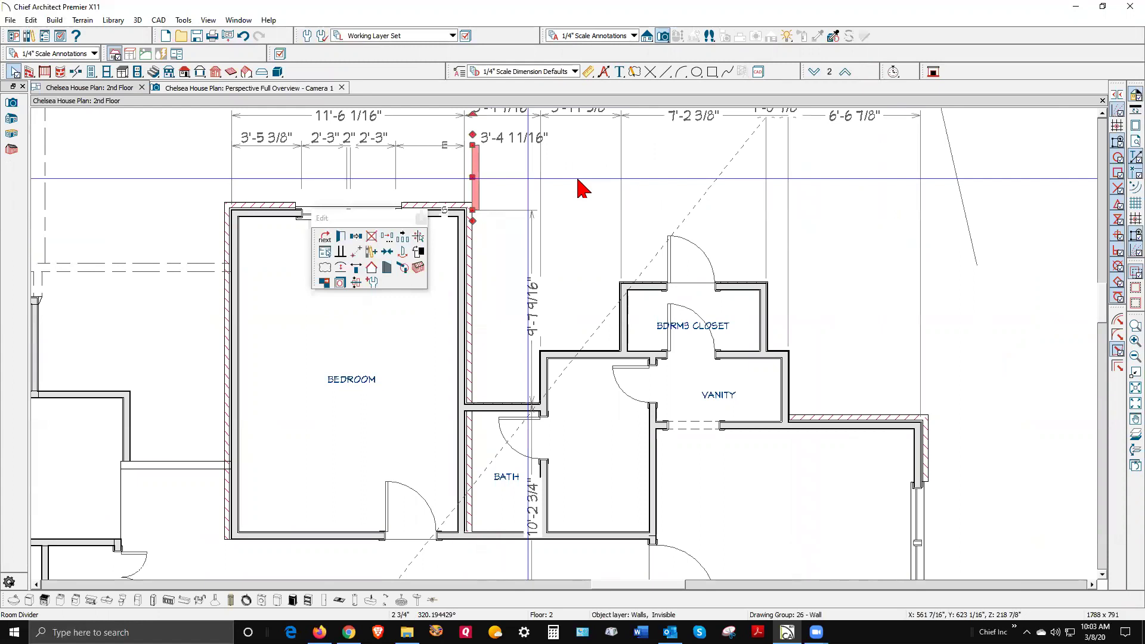
key("Delete")
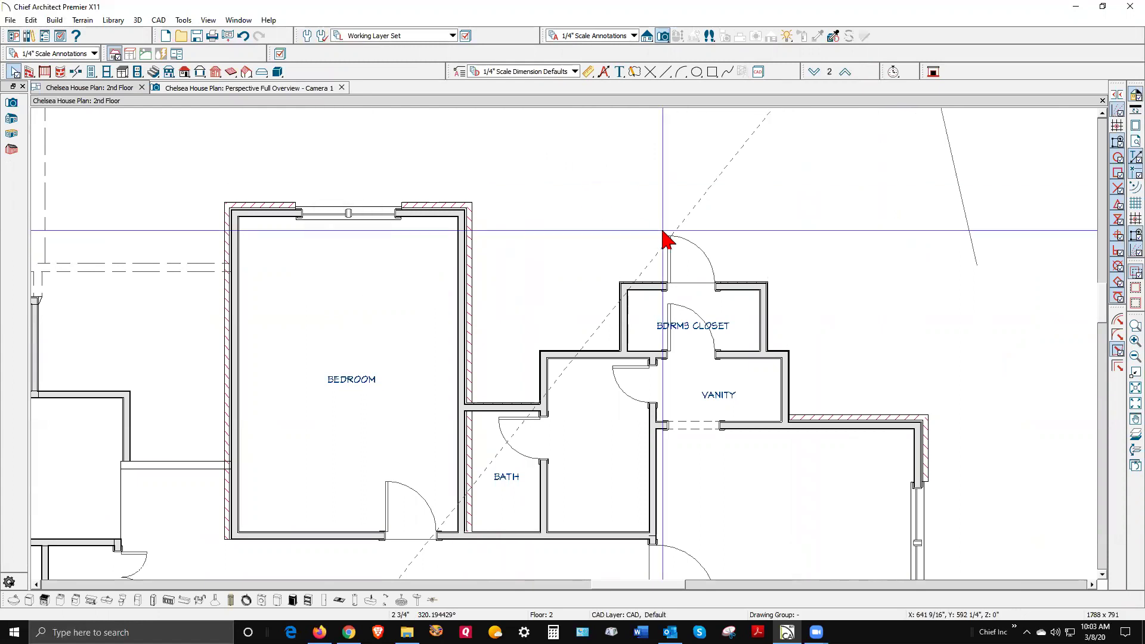
Step: Reduce the height of the BDRM3 closet's exterior attic door so it stays below the garage roof
key("ctrl+Tab")
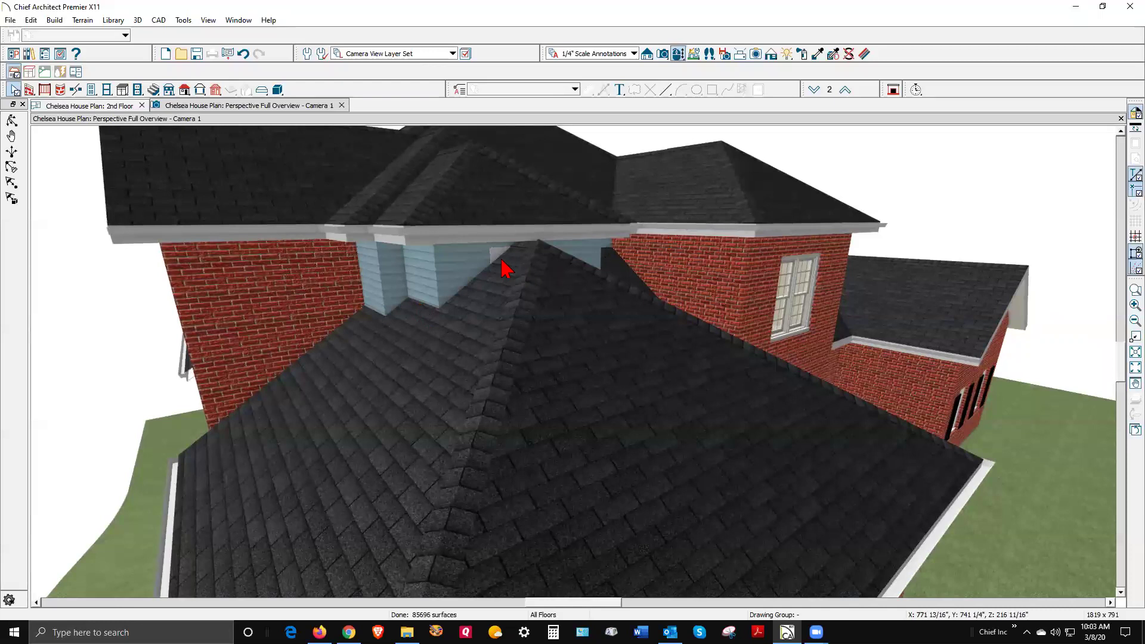
scroll(501, 268, "up", 3)
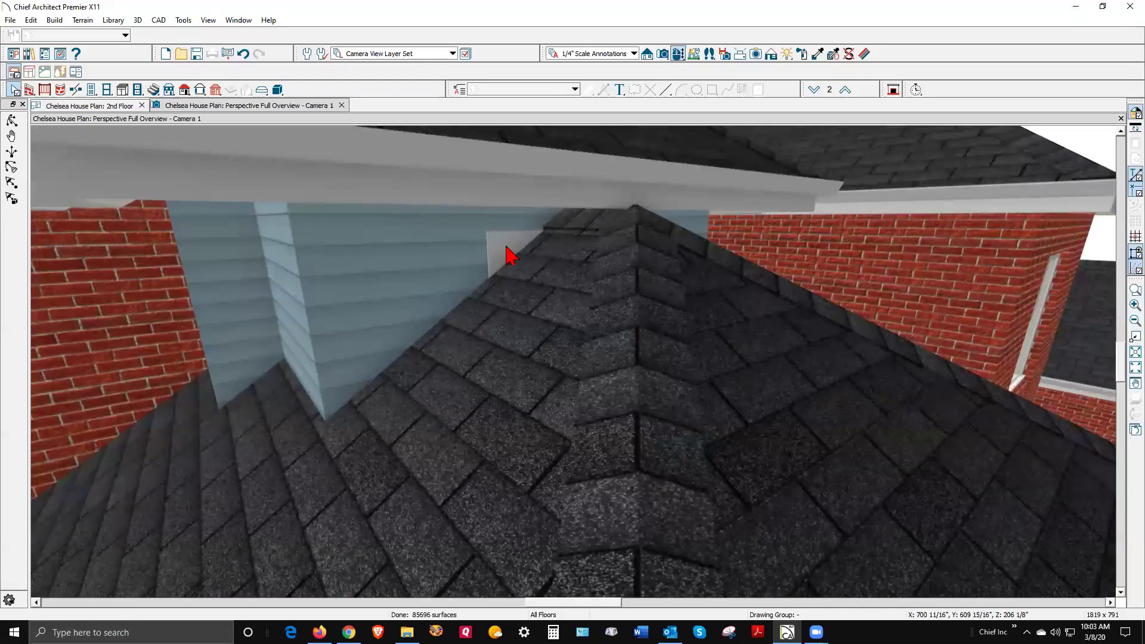
left_click(507, 255)
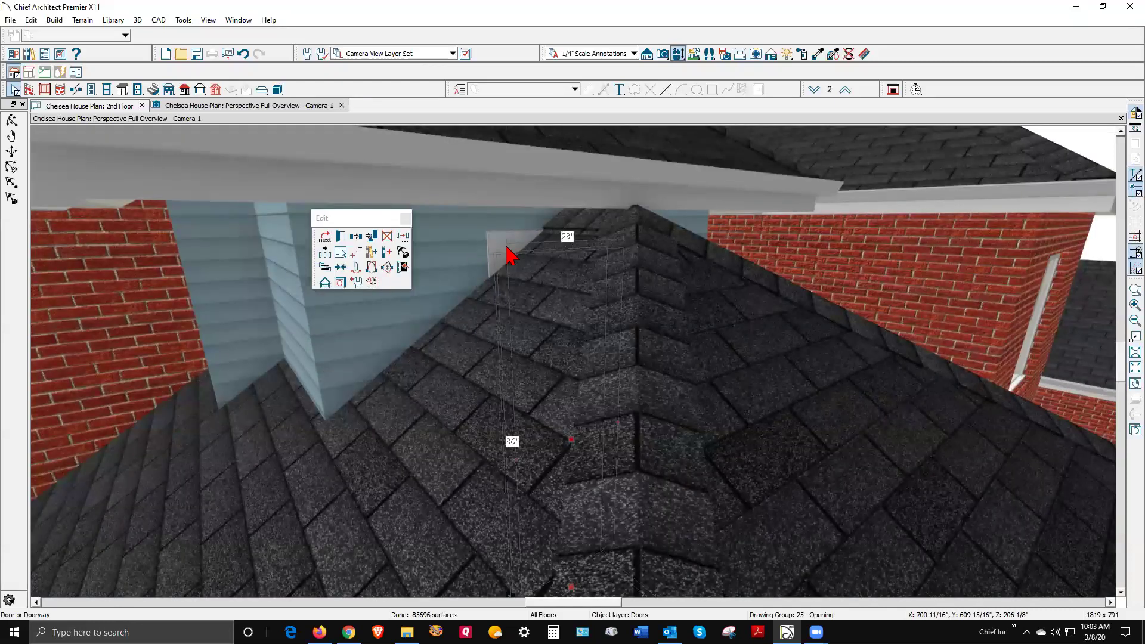
key("Escape")
key("ctrl+Tab")
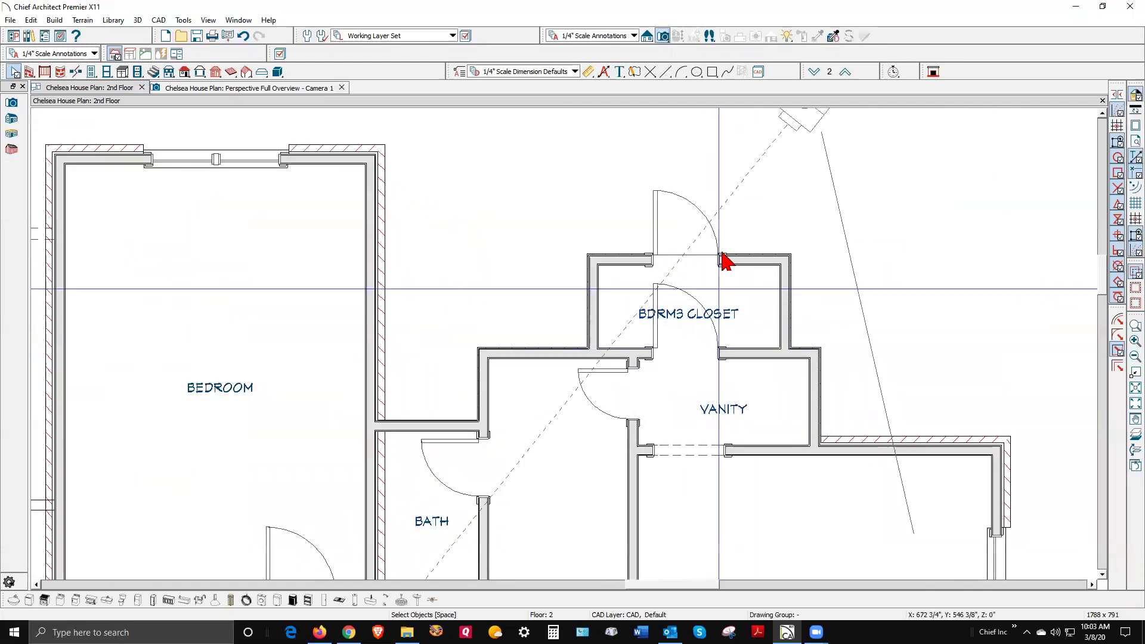
scroll(724, 255, "down", 3)
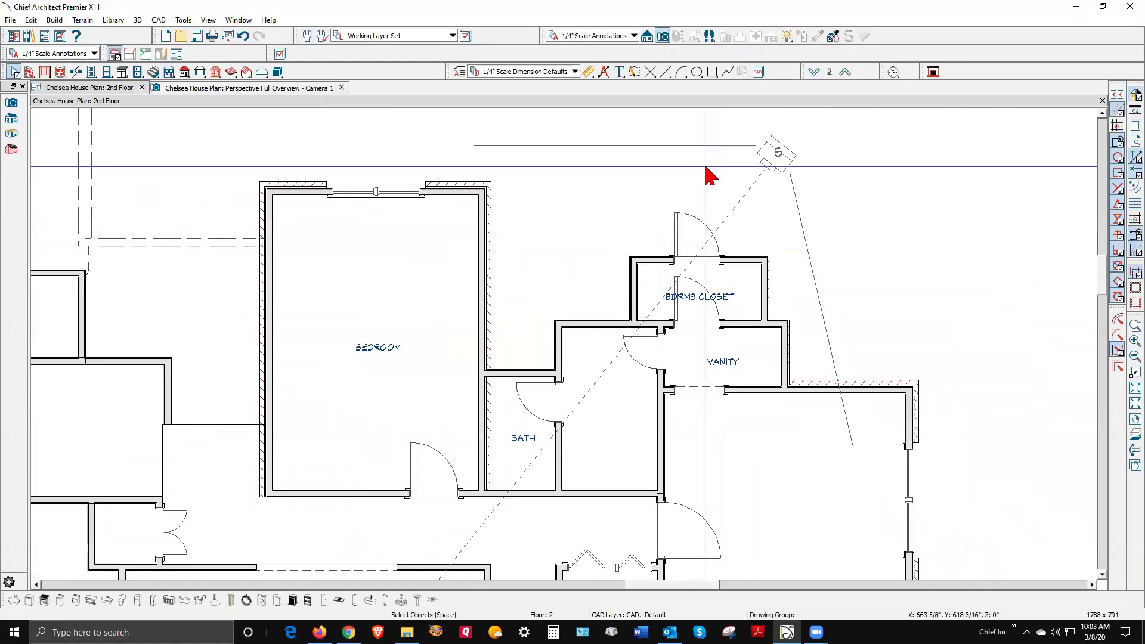
left_click(714, 270)
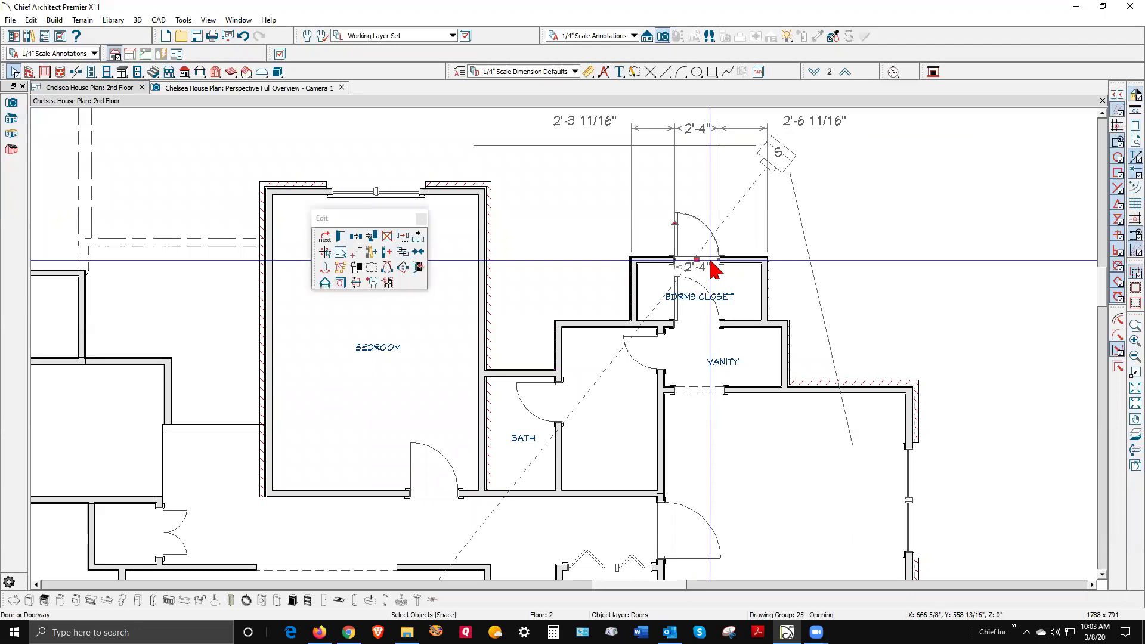
double_click(714, 269)
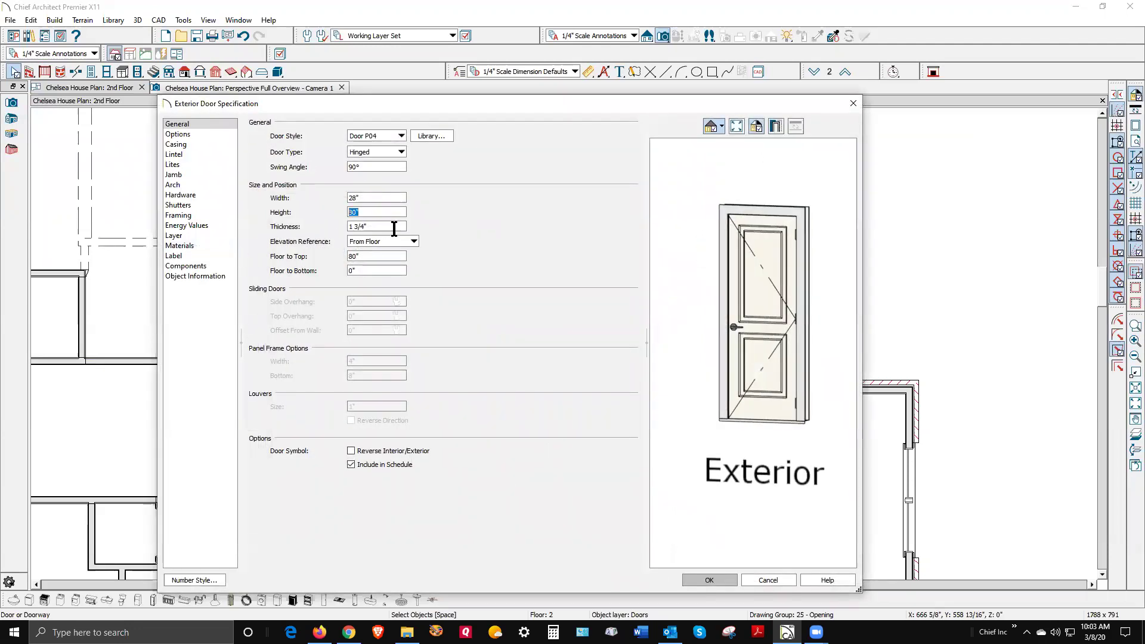
left_click(711, 582)
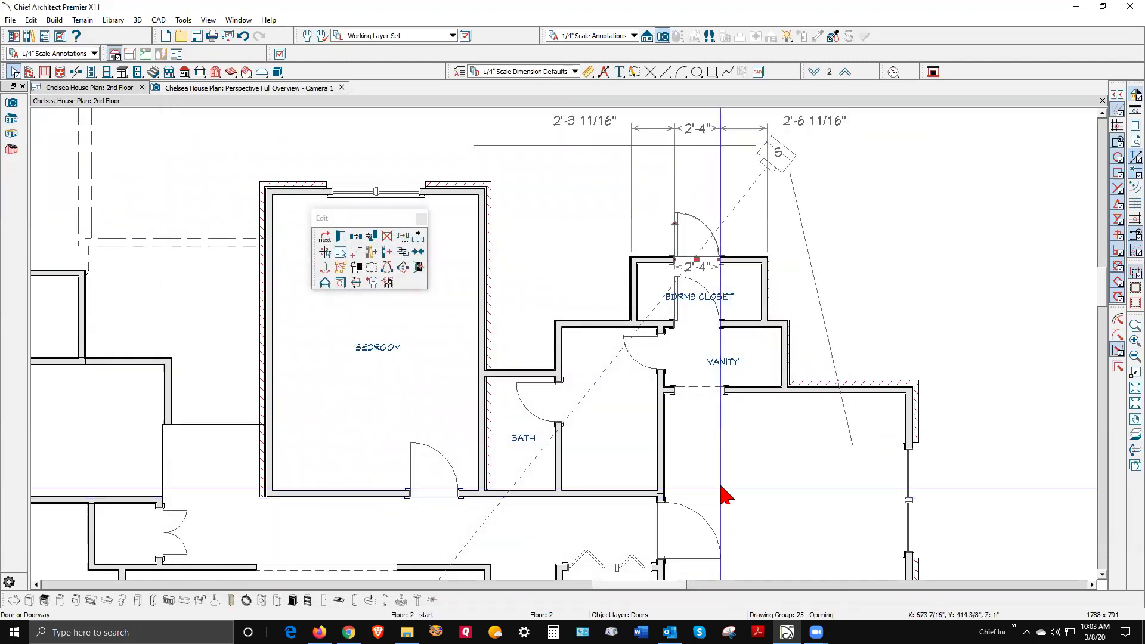
Step: Examine the 3D overview from the opposite side of the house for missing exterior finishes and inspect the specification of the beige second-floor wall
key("ctrl+Tab")
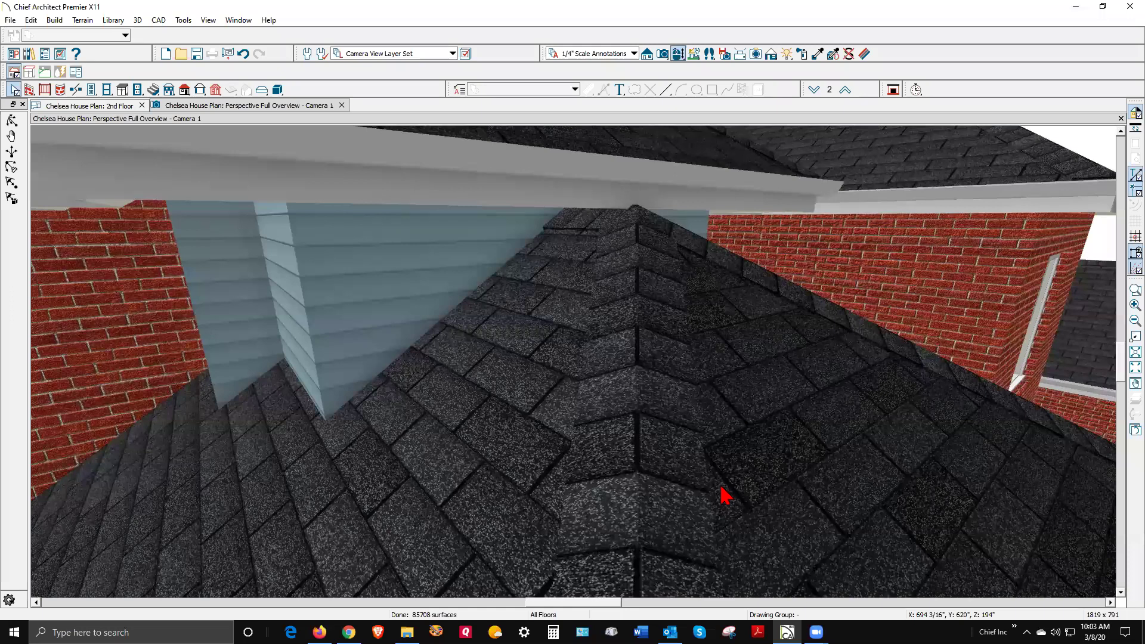
scroll(539, 316, "down", 5)
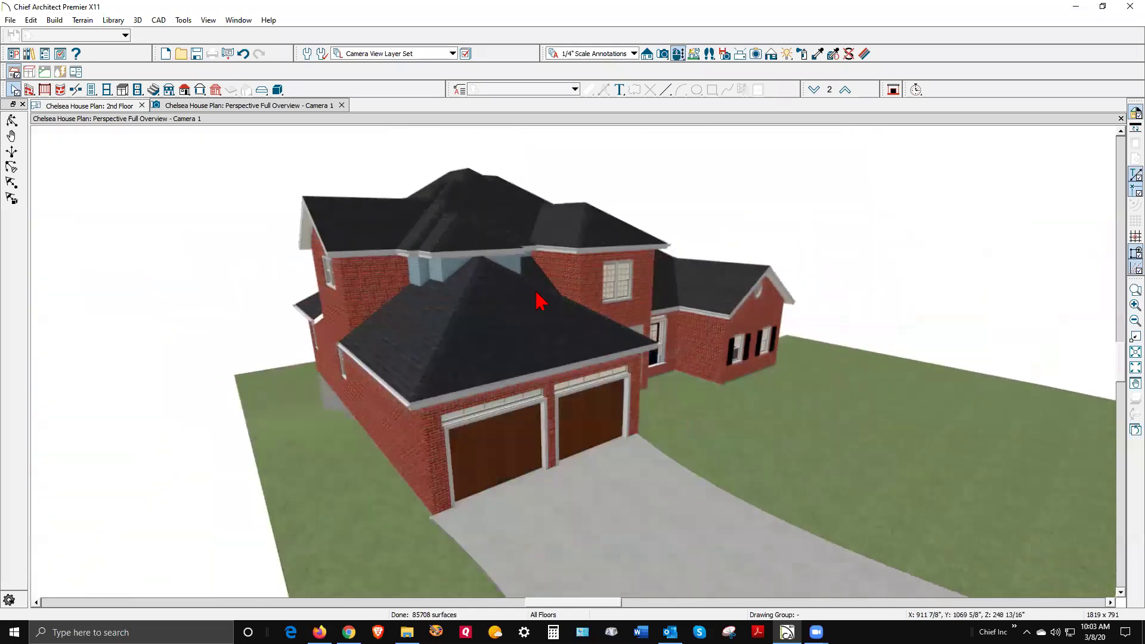
left_click(12, 121)
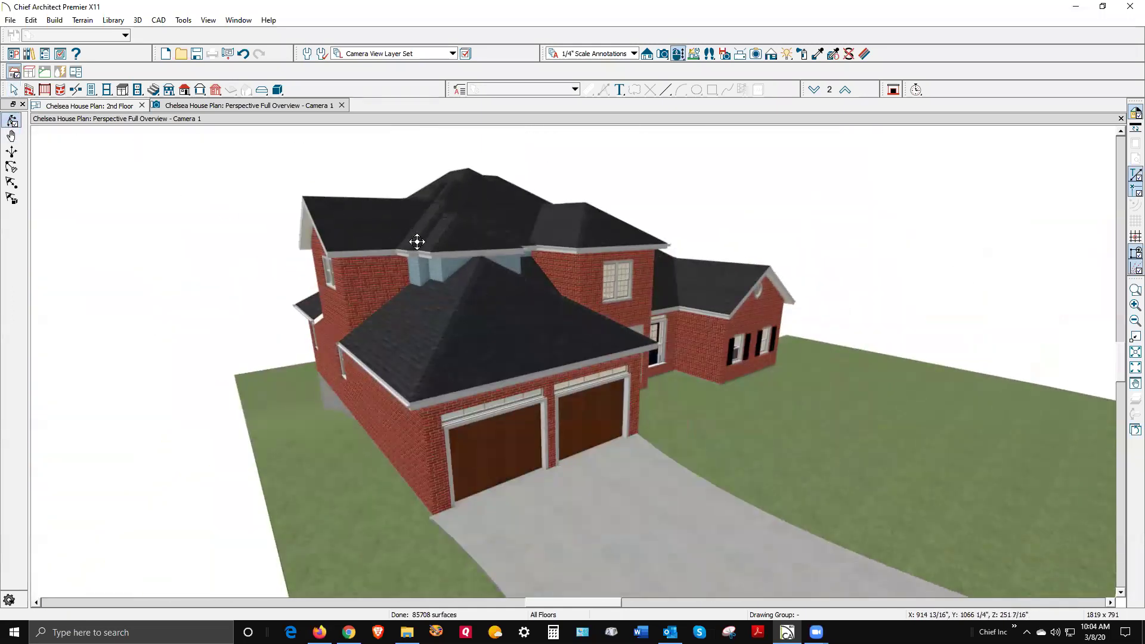
left_click_drag(473, 264, 86, 276)
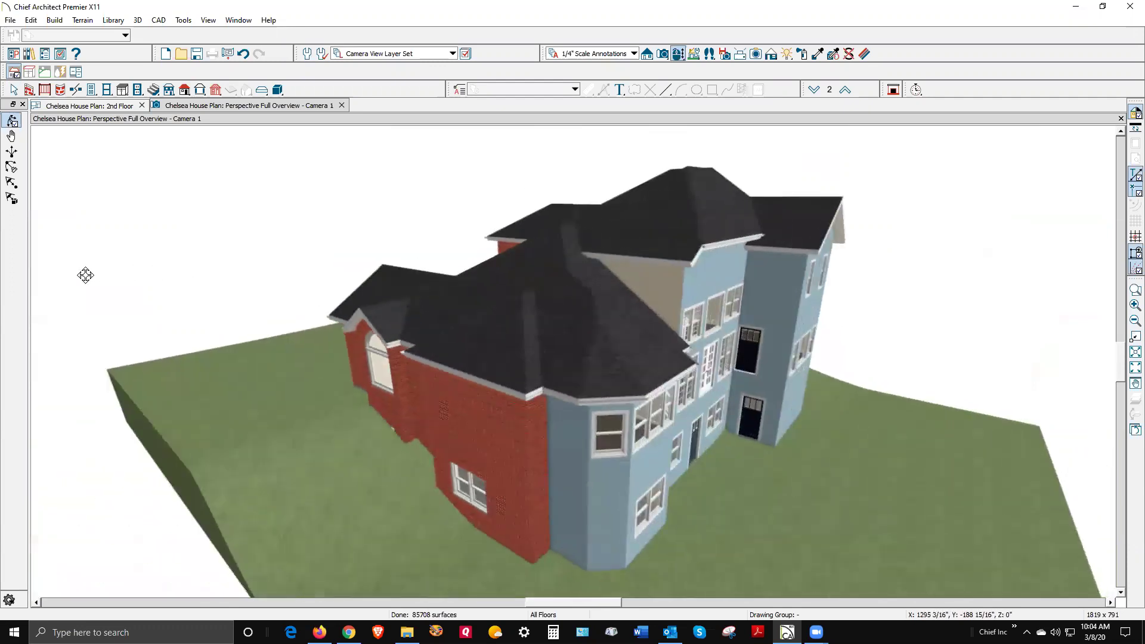
scroll(645, 277, "up", 3)
key("space")
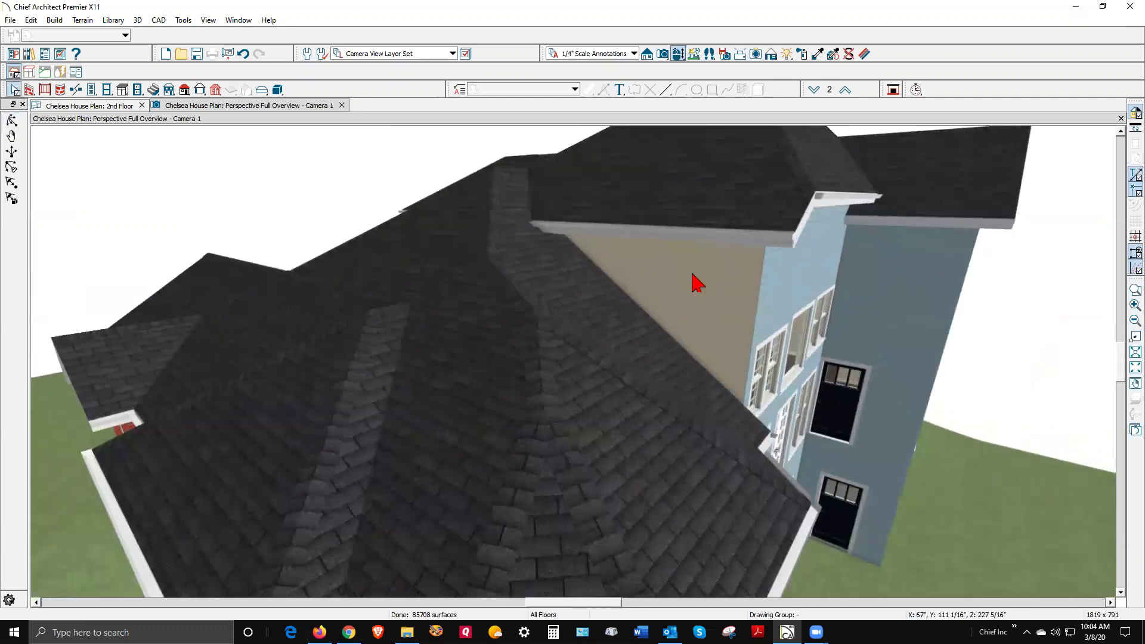
left_click(704, 282)
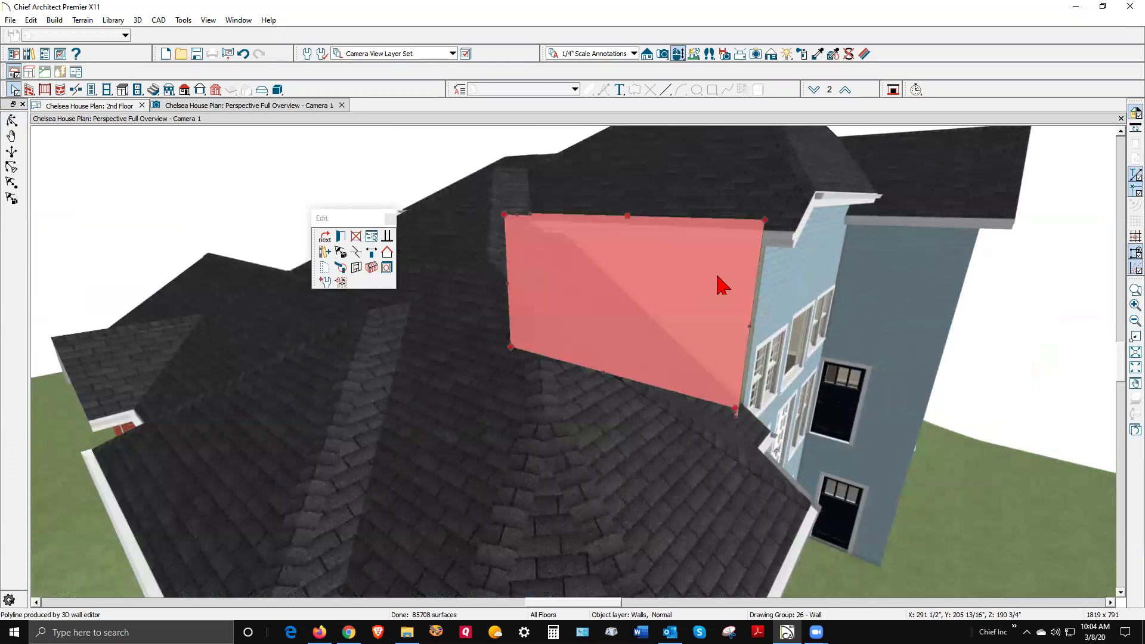
left_click(340, 238)
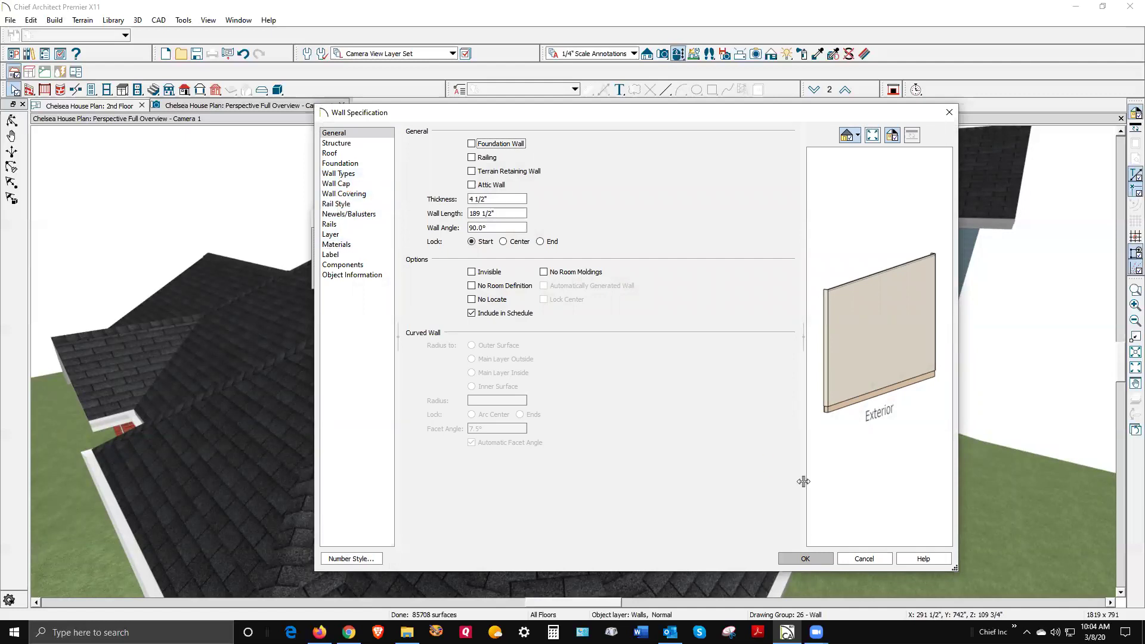
left_click(865, 559)
key("Escape")
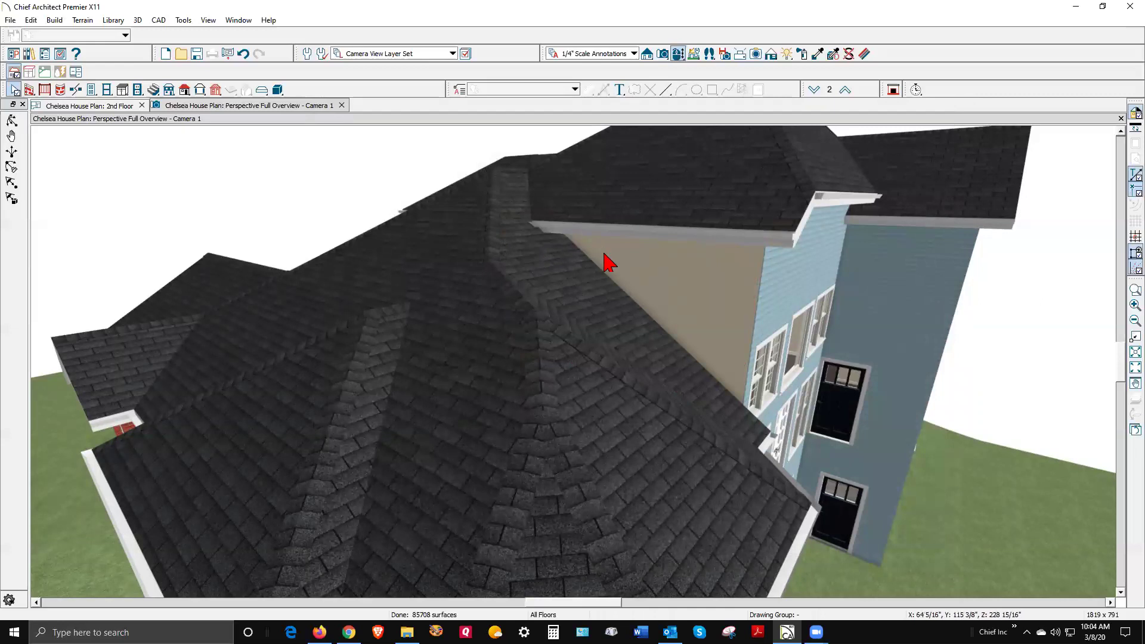
Step: Change the beige second-floor exterior wall of the large unlabelled room beside BDRM 2, opposite the BDRM 2 side, to wall type Siding-4
key("ctrl+Tab")
scroll(861, 184, "down", 3)
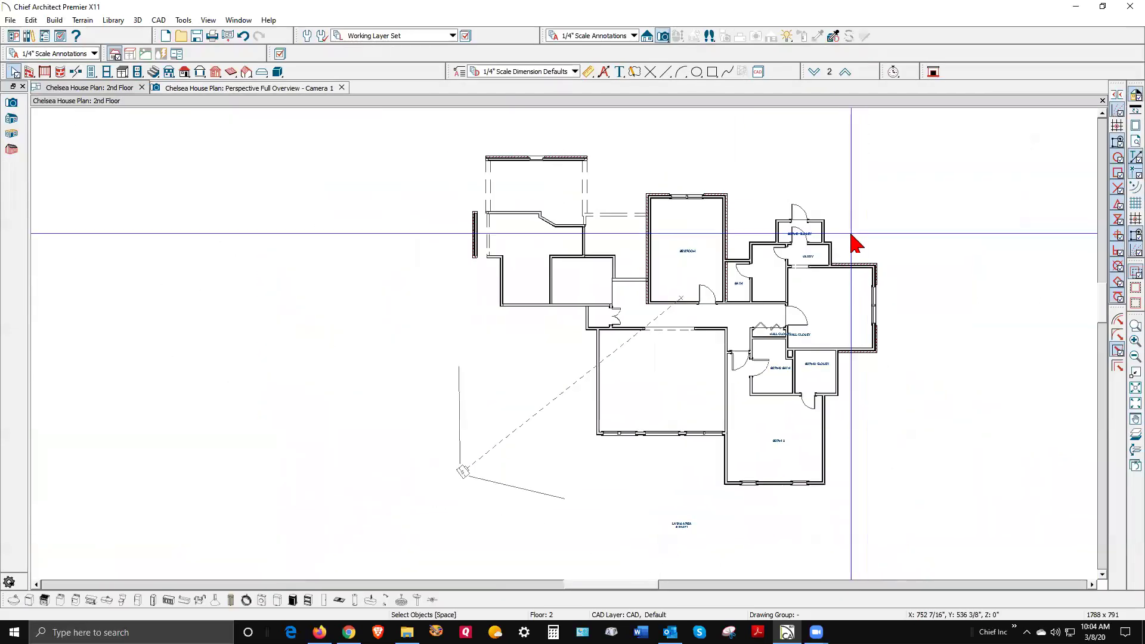
scroll(850, 243, "down", 1)
scroll(644, 375, "up", 4)
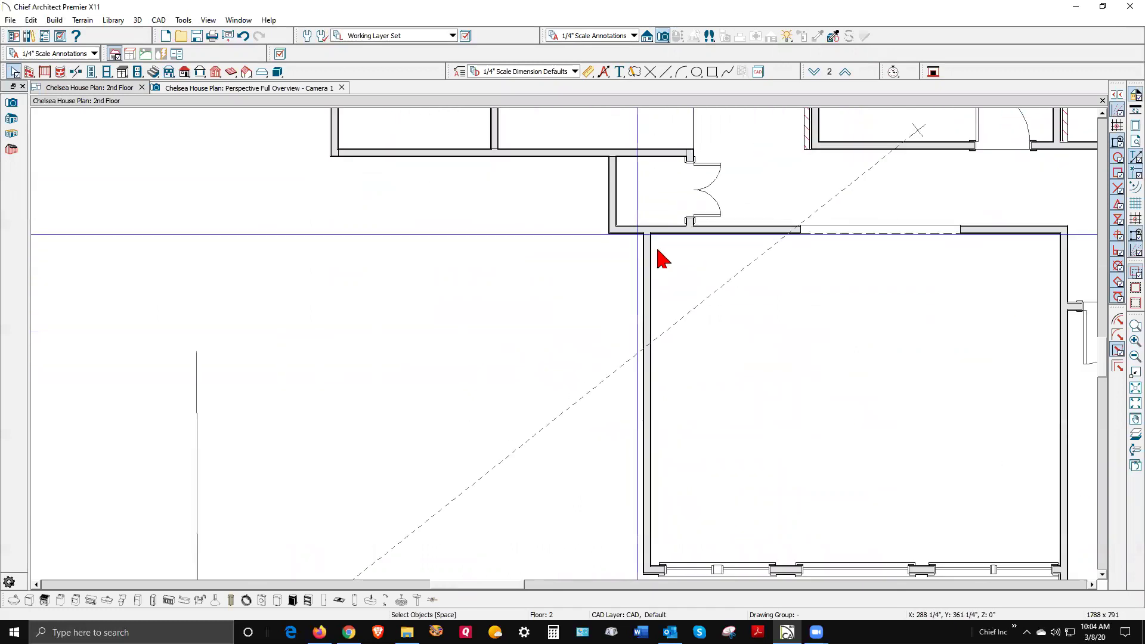
scroll(662, 259, "down", 2)
scroll(652, 429, "up", 4)
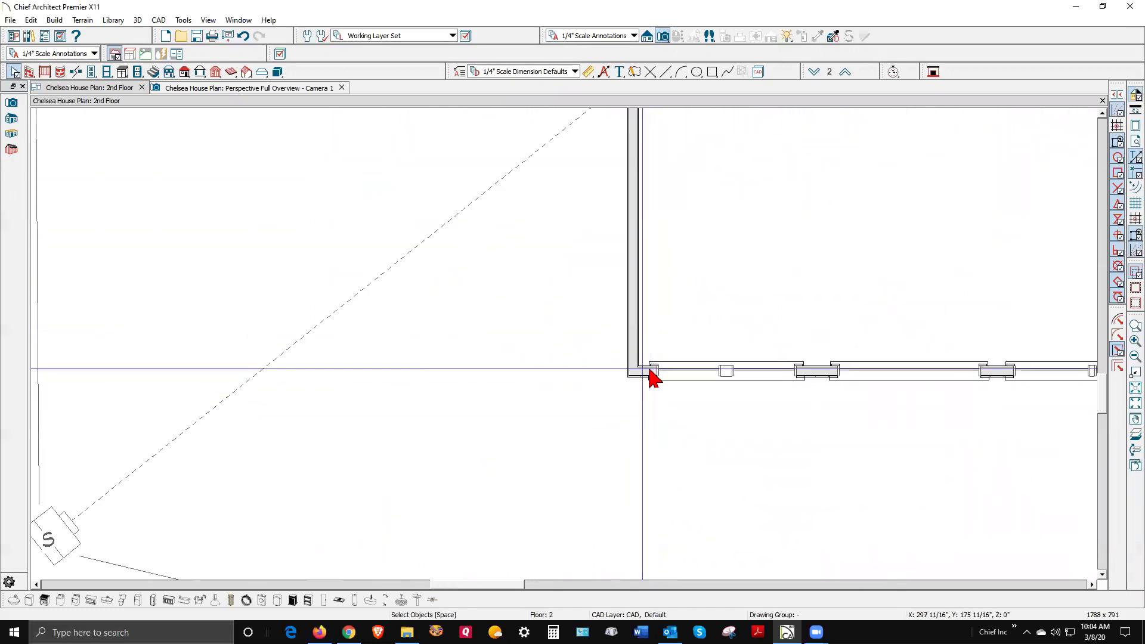
scroll(695, 395, "up", 2)
scroll(584, 385, "up", 3)
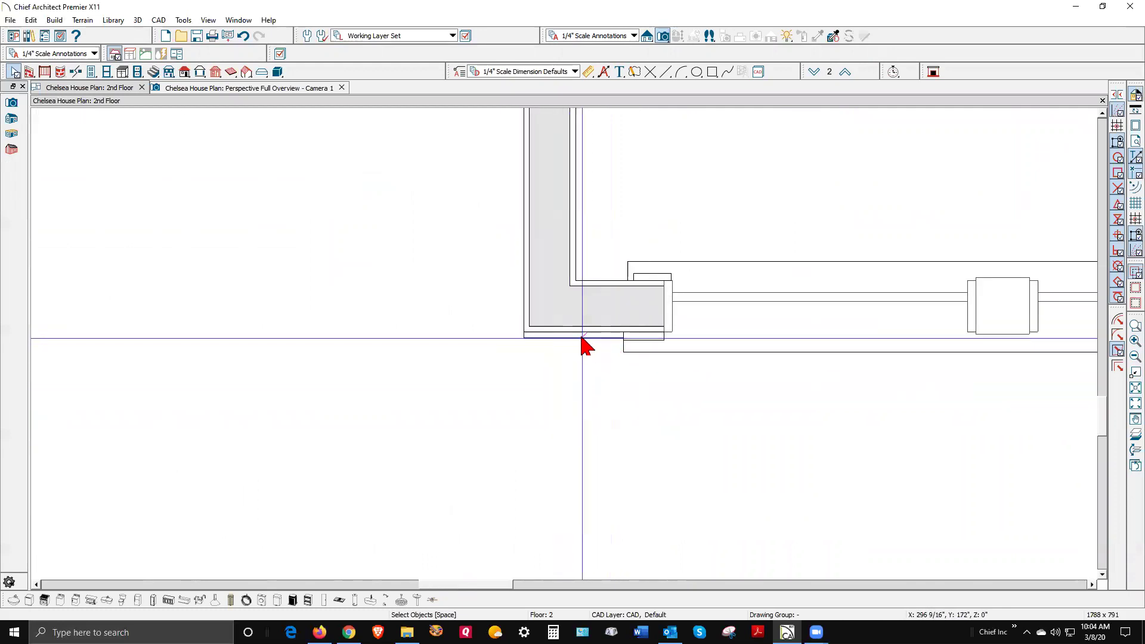
scroll(639, 414, "down", 4)
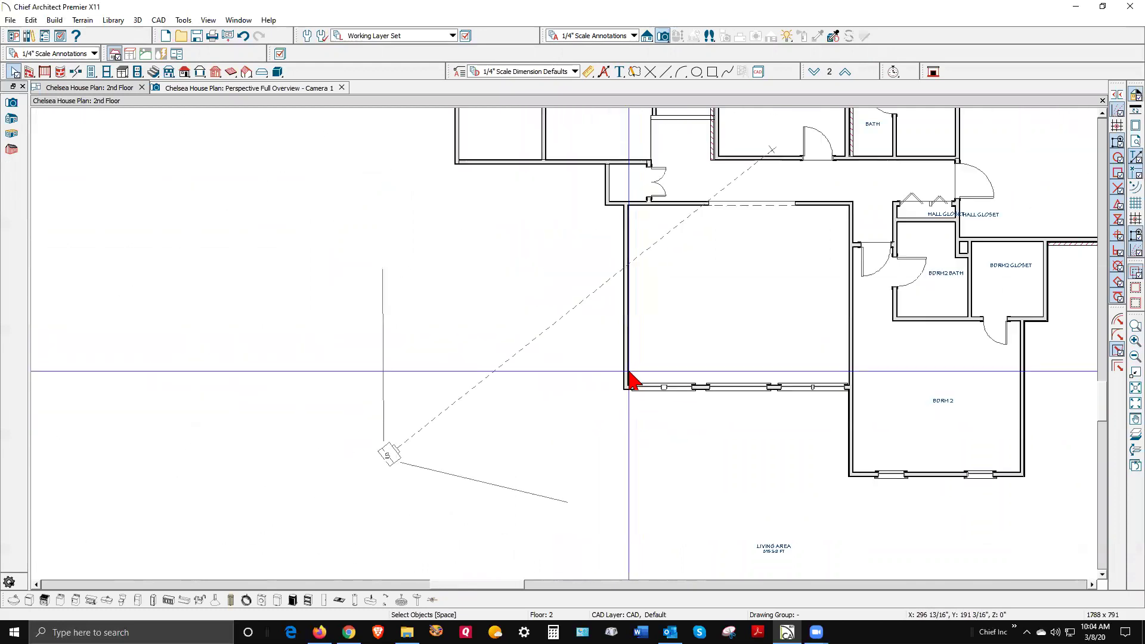
left_click(625, 352)
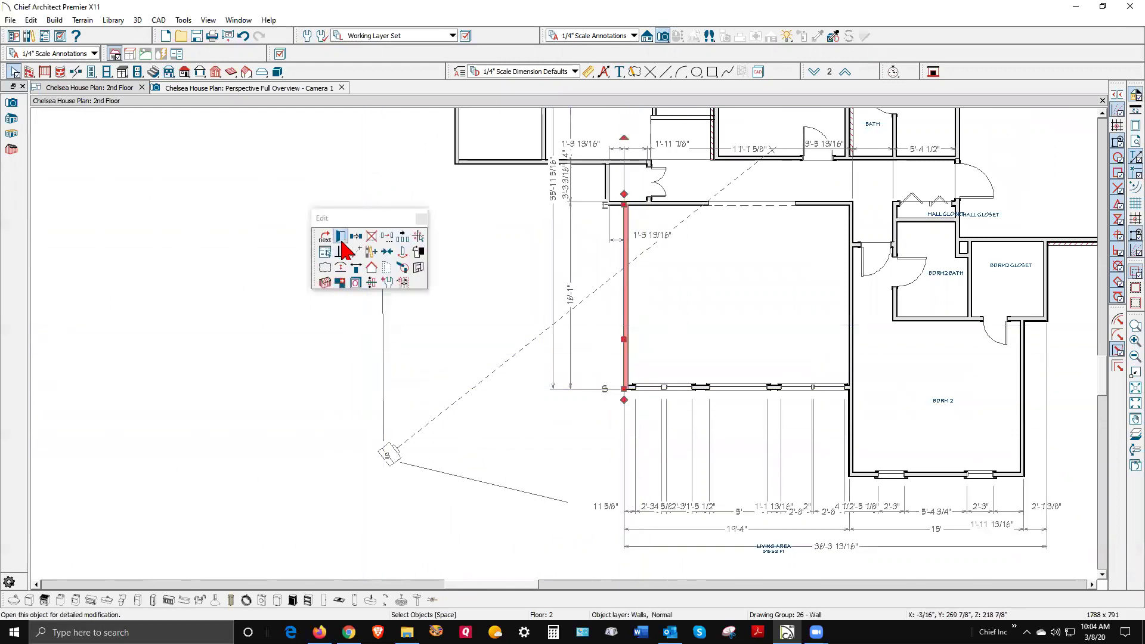
left_click(403, 238)
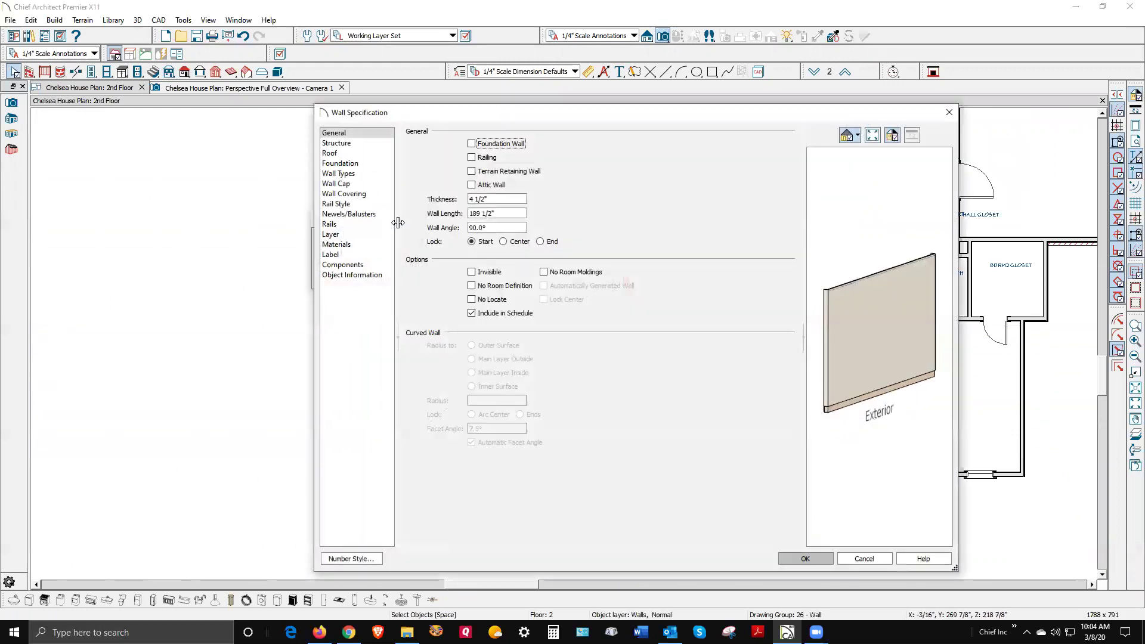
left_click(340, 174)
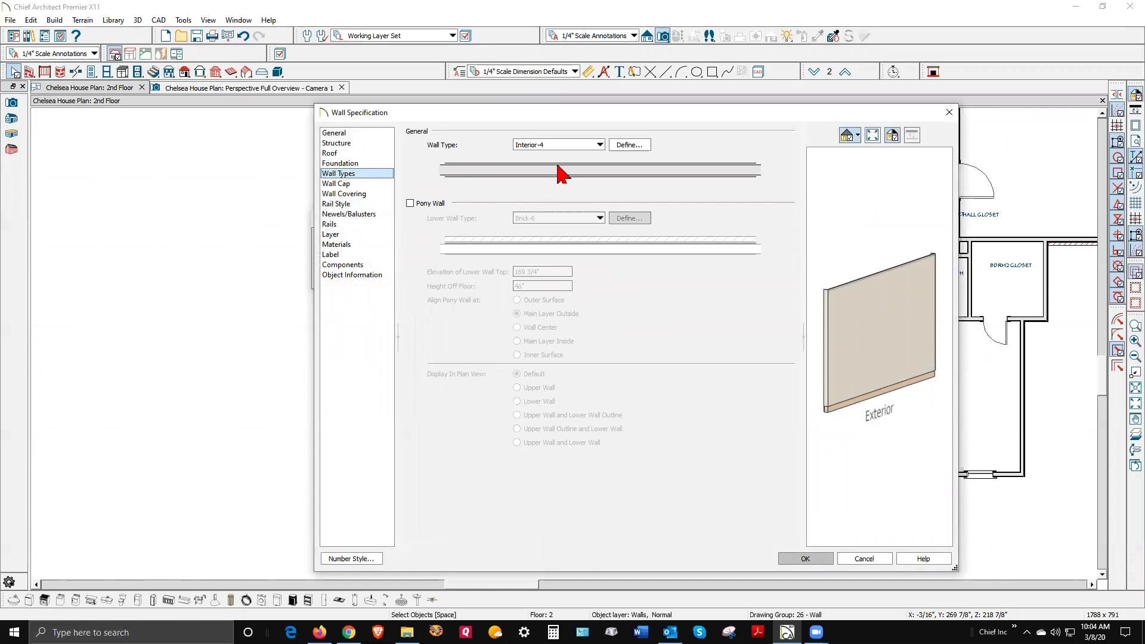
left_click(600, 145)
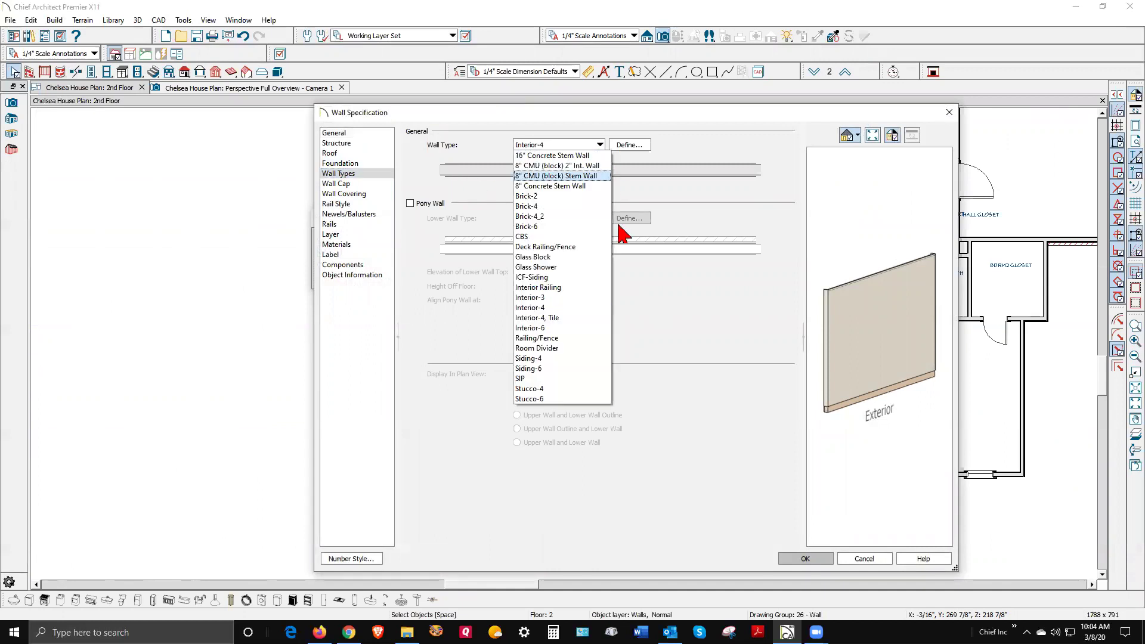
left_click(575, 361)
left_click(806, 559)
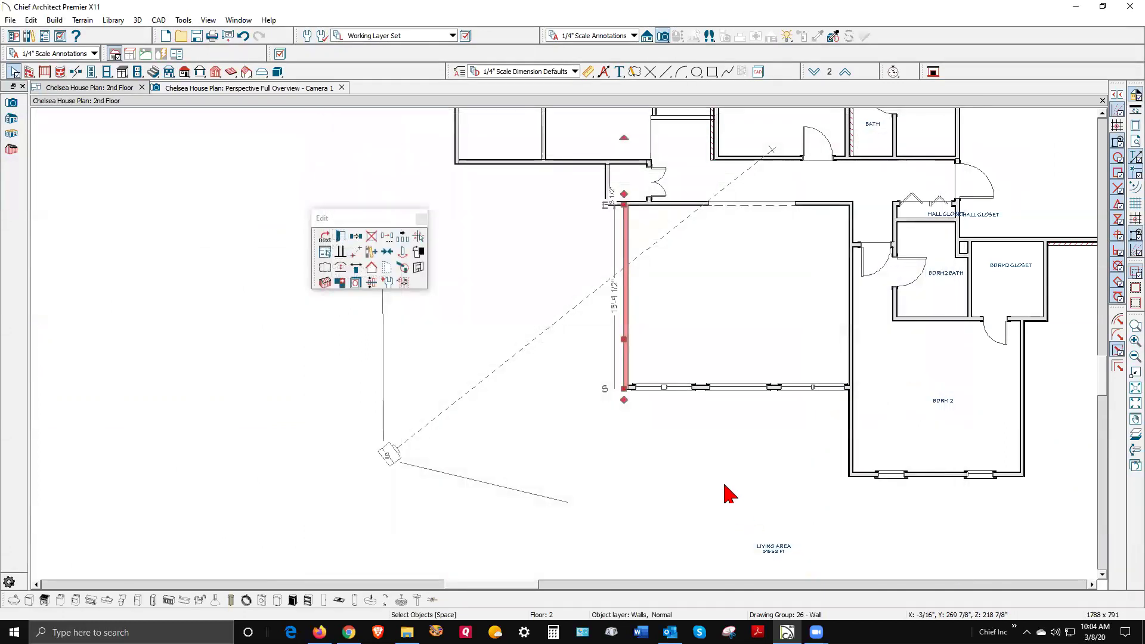
scroll(624, 208, "up", 2)
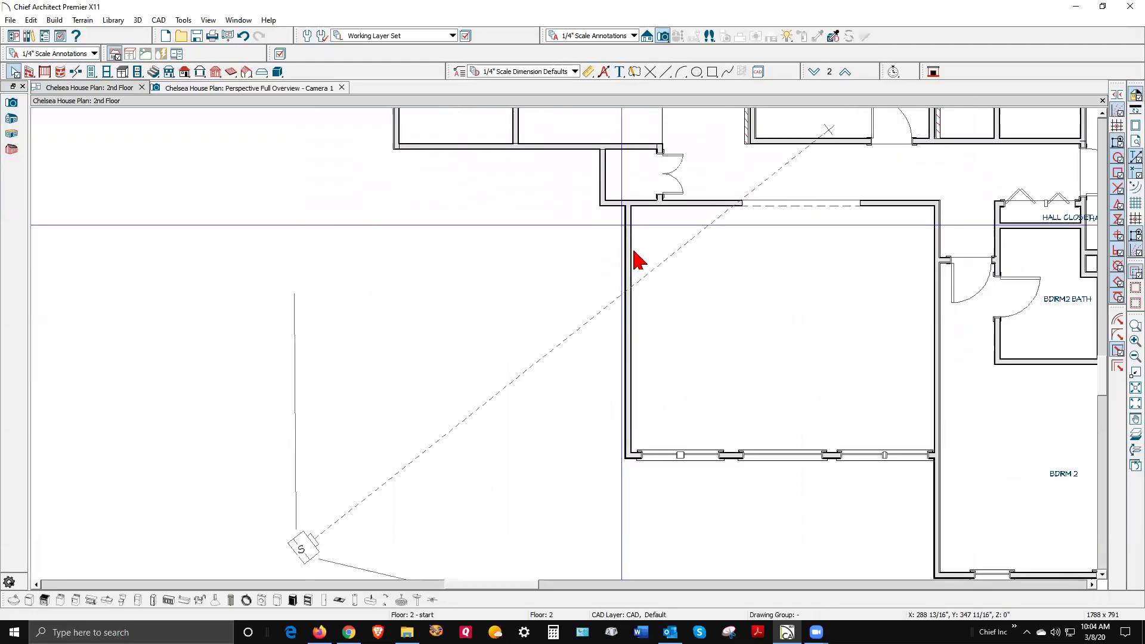
Step: Examine the 3D overview from all around the house, checking that every second-floor wall above the roofs has brick or siding
key("ctrl+Tab")
scroll(397, 199, "down", 3)
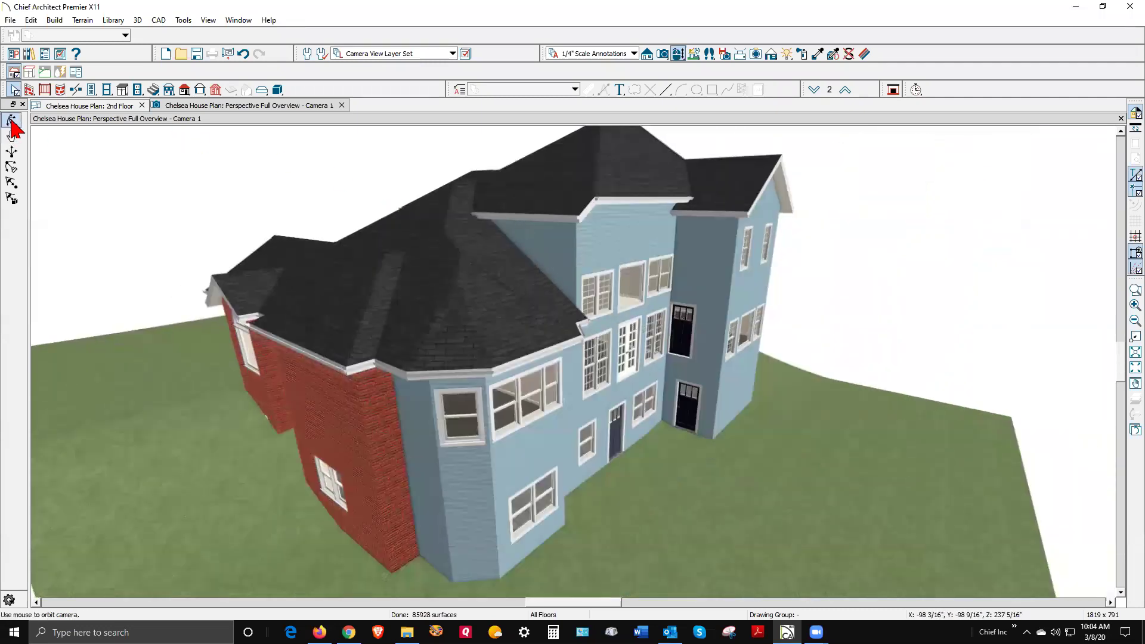
left_click(12, 121)
left_click_drag(401, 274, 141, 272)
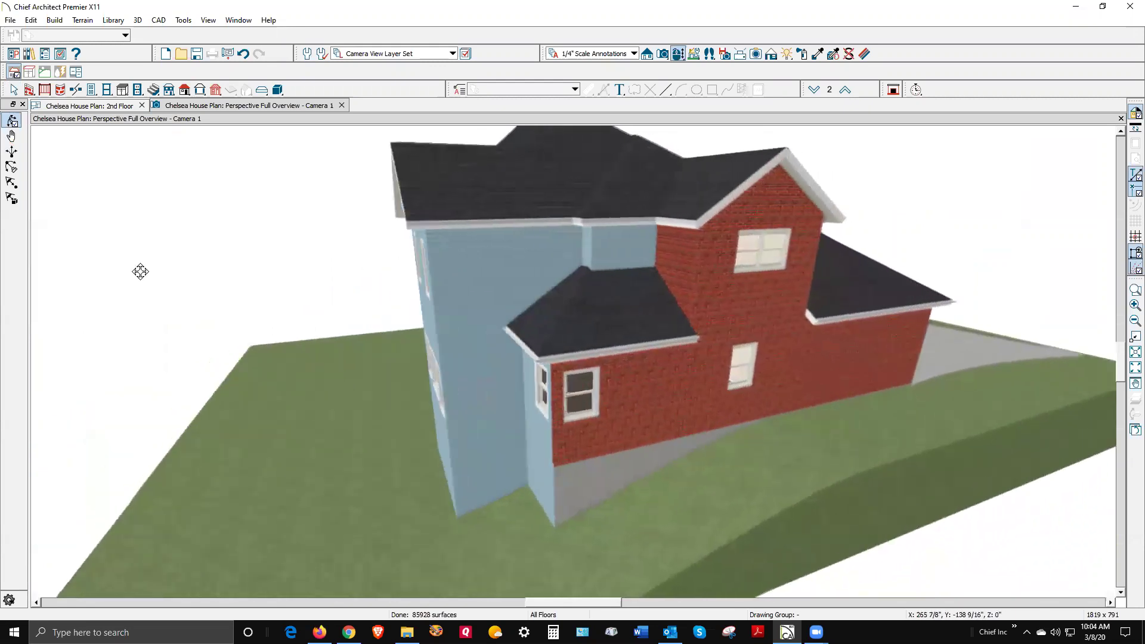
left_click_drag(590, 274, 493, 268)
mouse_move(653, 256)
left_mouse_down()
mouse_move(443, 251)
mouse_move(662, 250)
left_mouse_up()
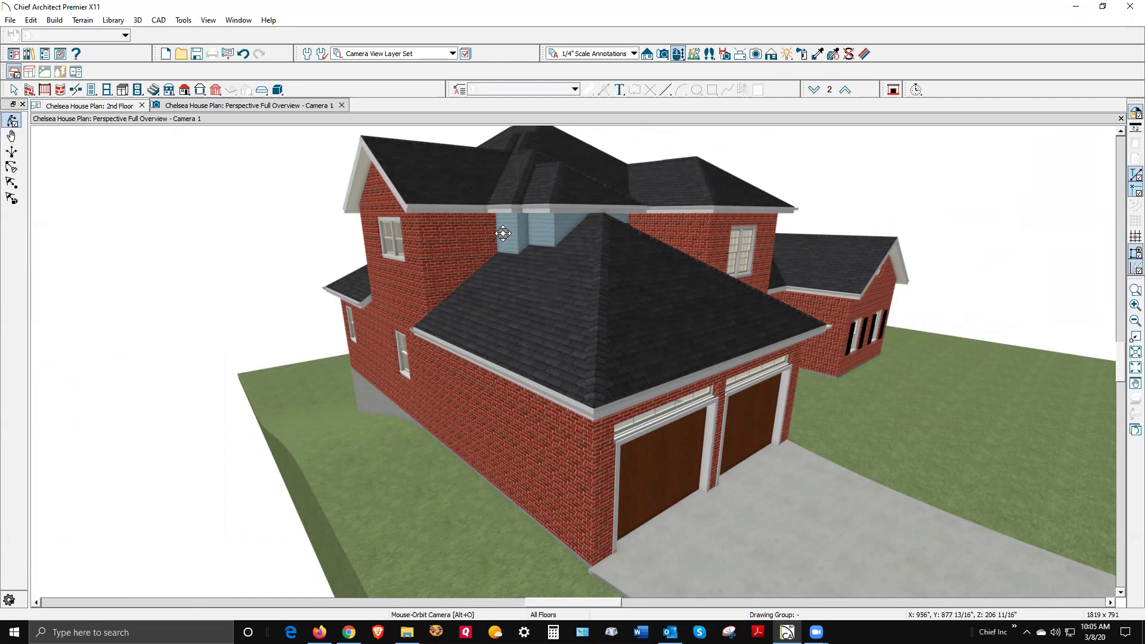
left_click_drag(440, 253, 800, 203)
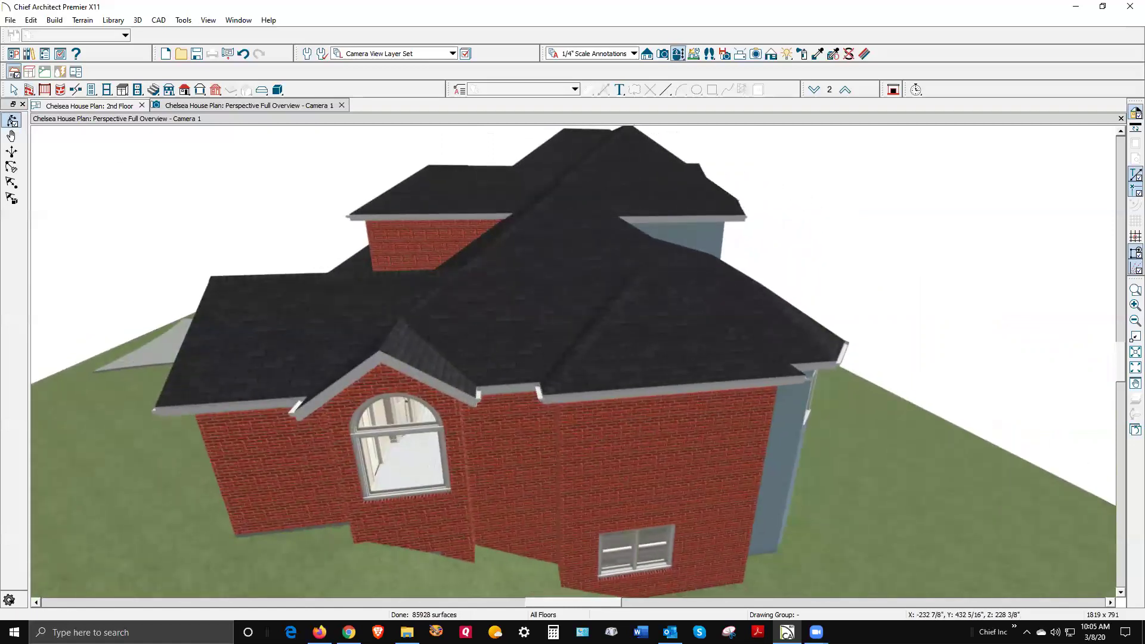